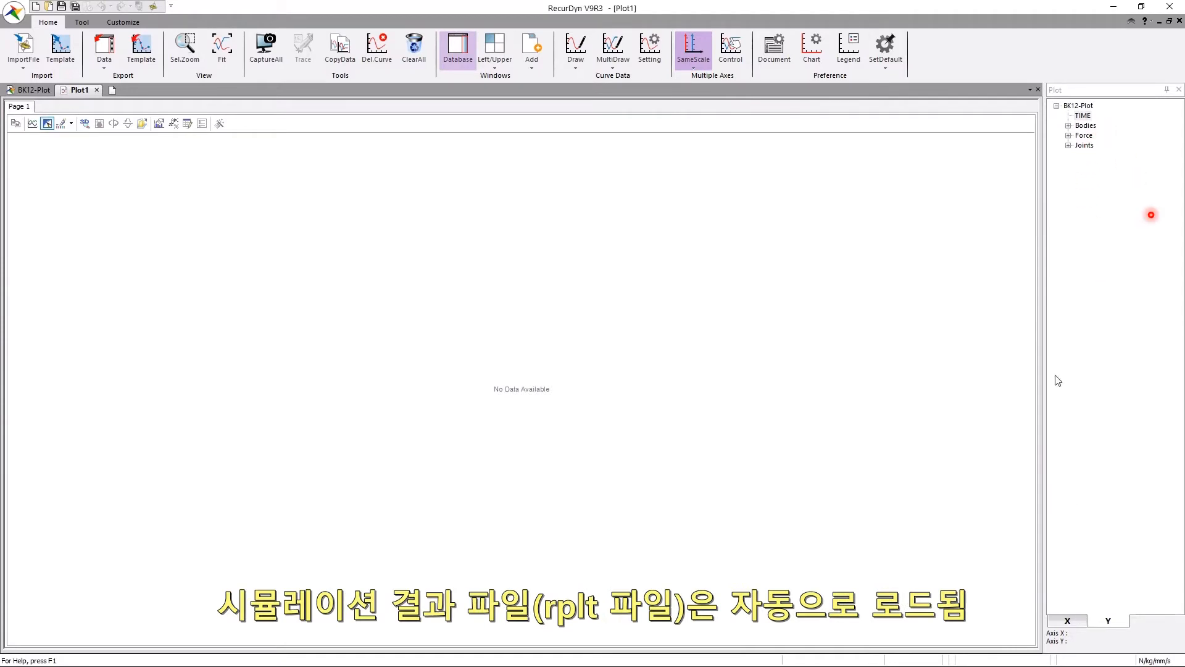
Step: Plot the Crankshaft body's Pos_TY result against TIME
{"action": "left_click", "coordinate": [1069, 126]}
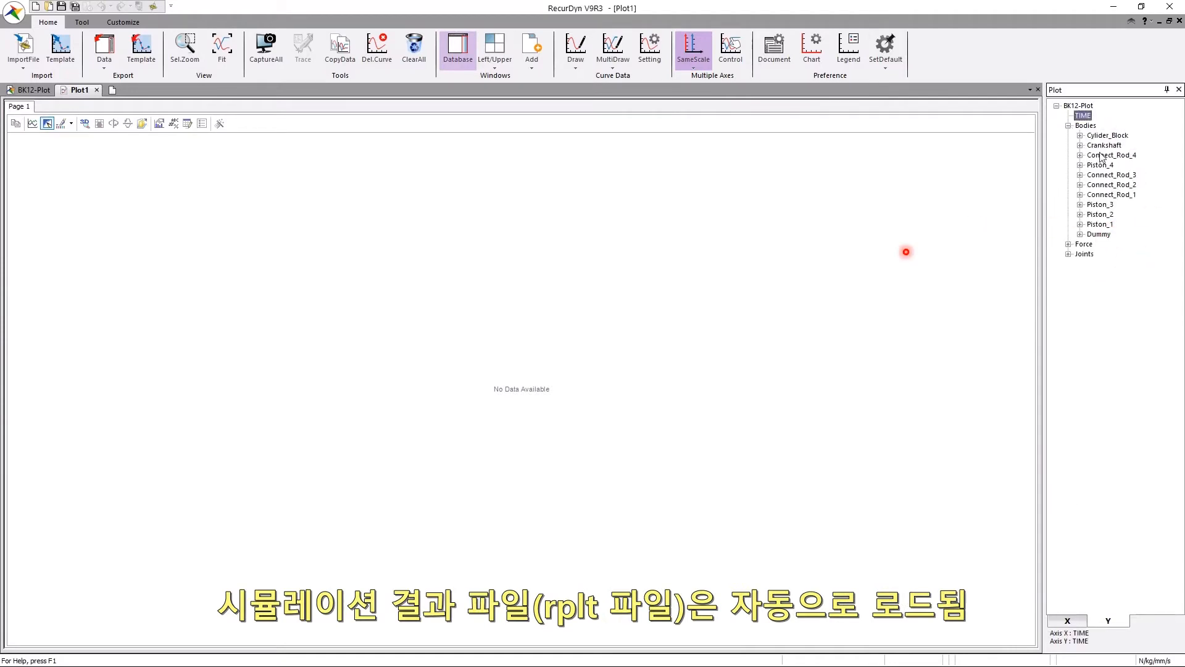
{"action": "left_click", "coordinate": [1080, 146]}
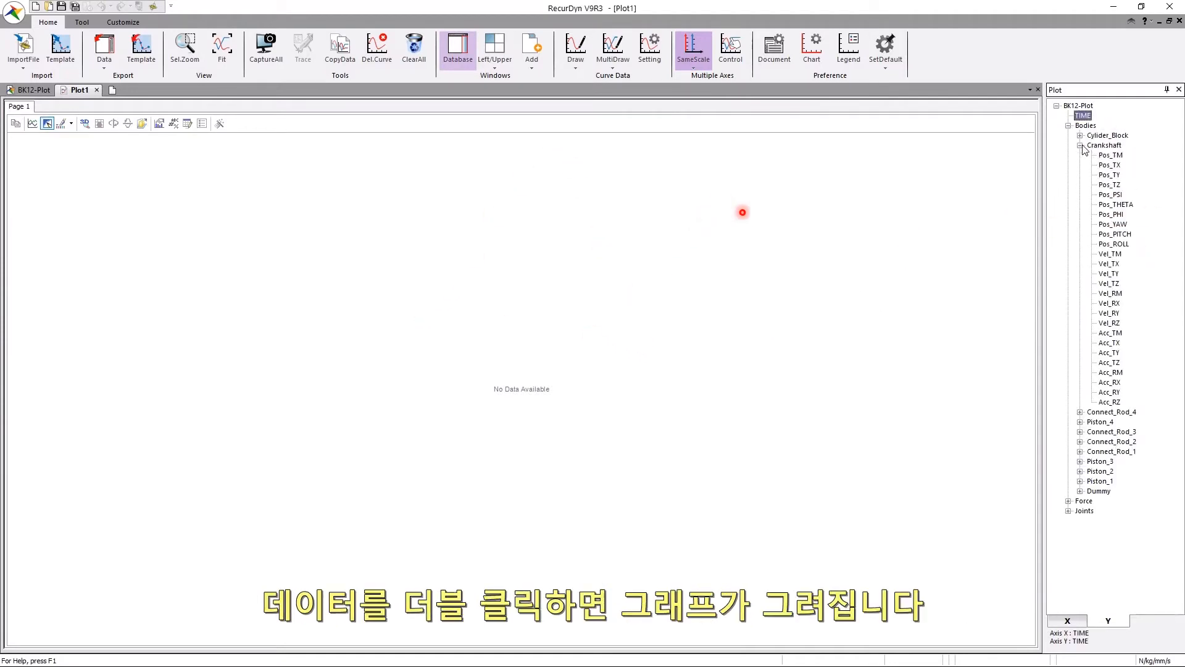
{"action": "double_click", "coordinate": [1110, 176]}
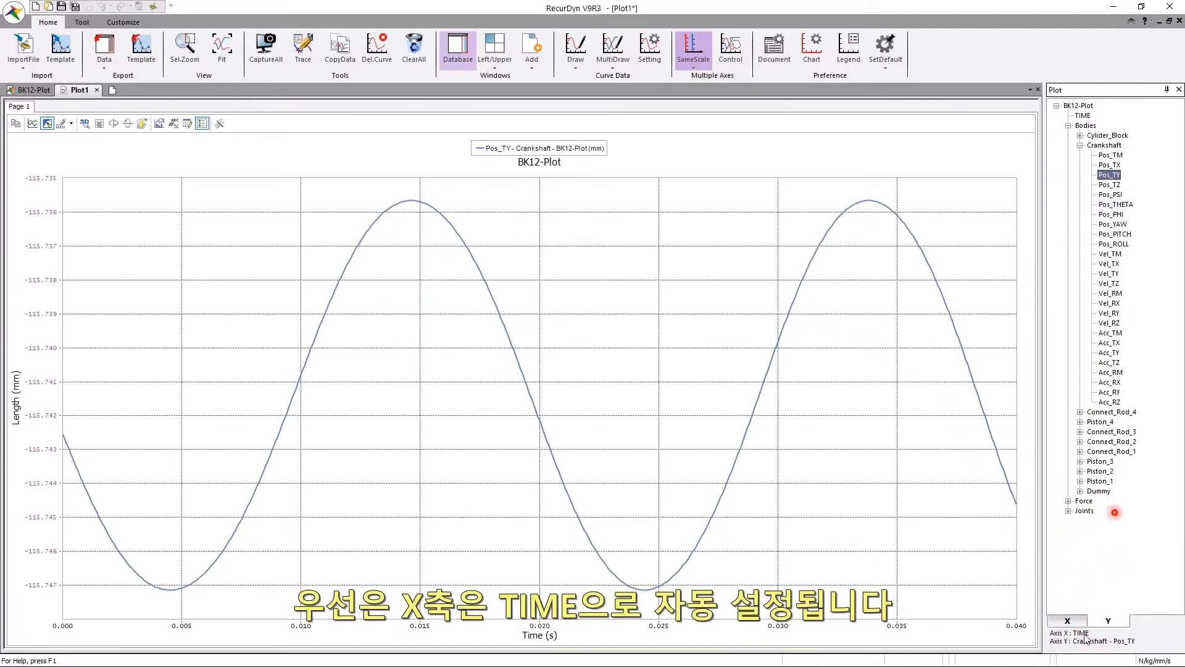
Step: Set Connect_Rod_3's Pos_TY as the X-axis data and draw Crankshaft Pos_TY against it on a cleared plot
{"action": "left_click", "coordinate": [1070, 621]}
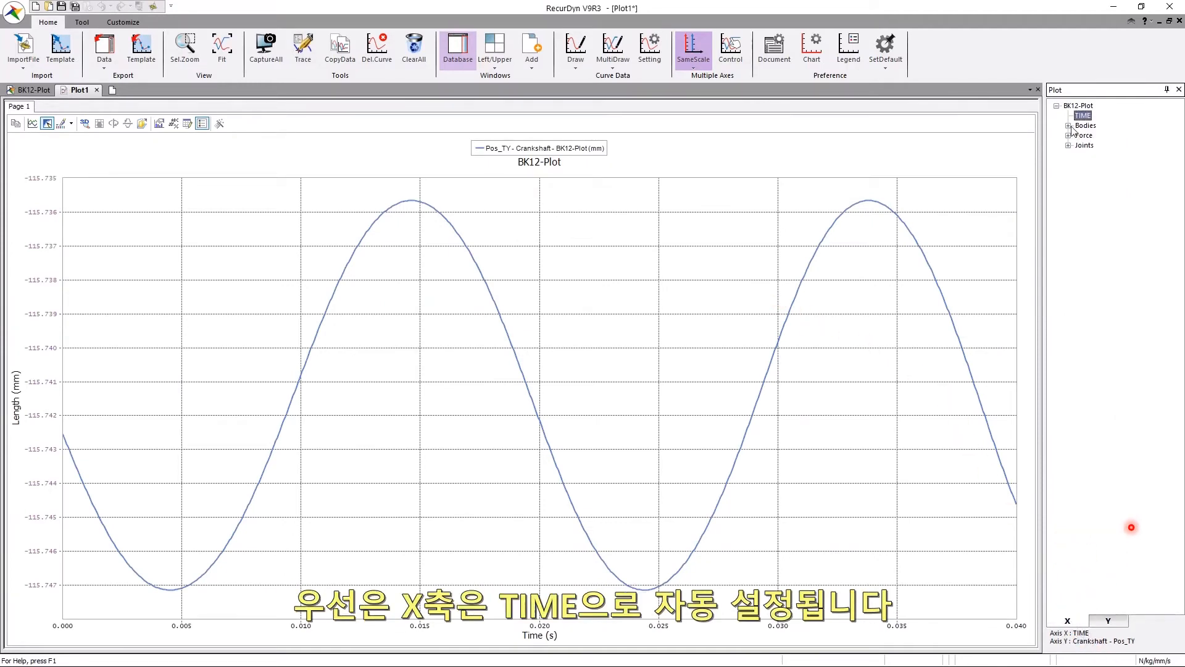
{"action": "left_click", "coordinate": [1068, 126]}
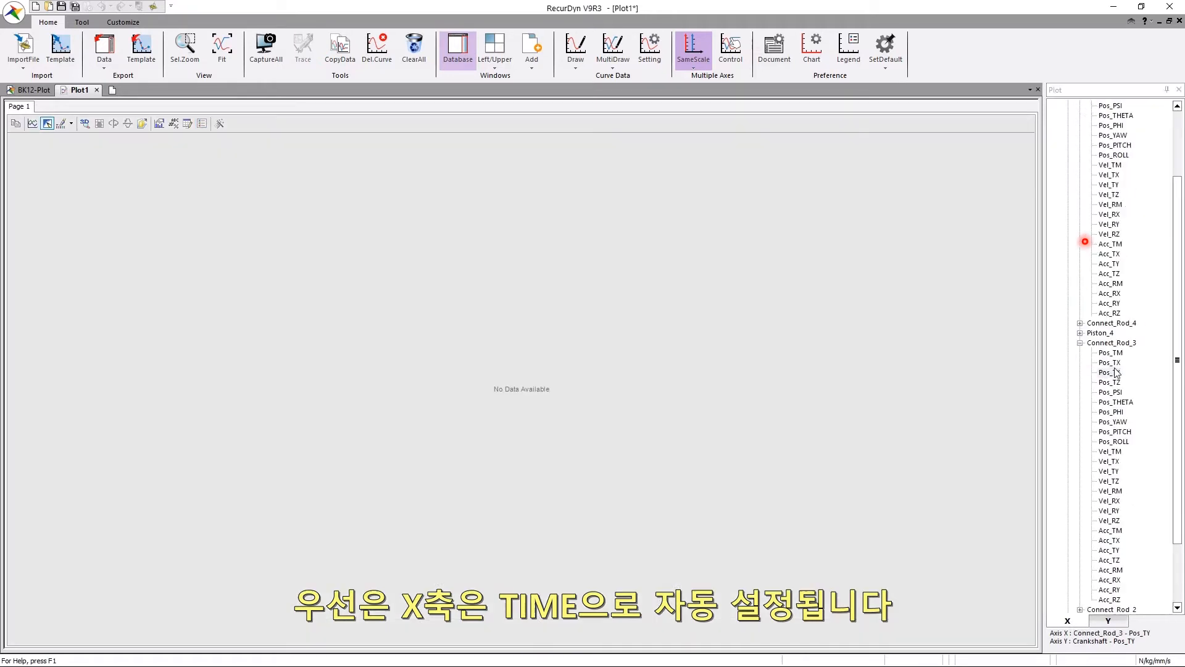
{"action": "left_click", "coordinate": [1110, 373]}
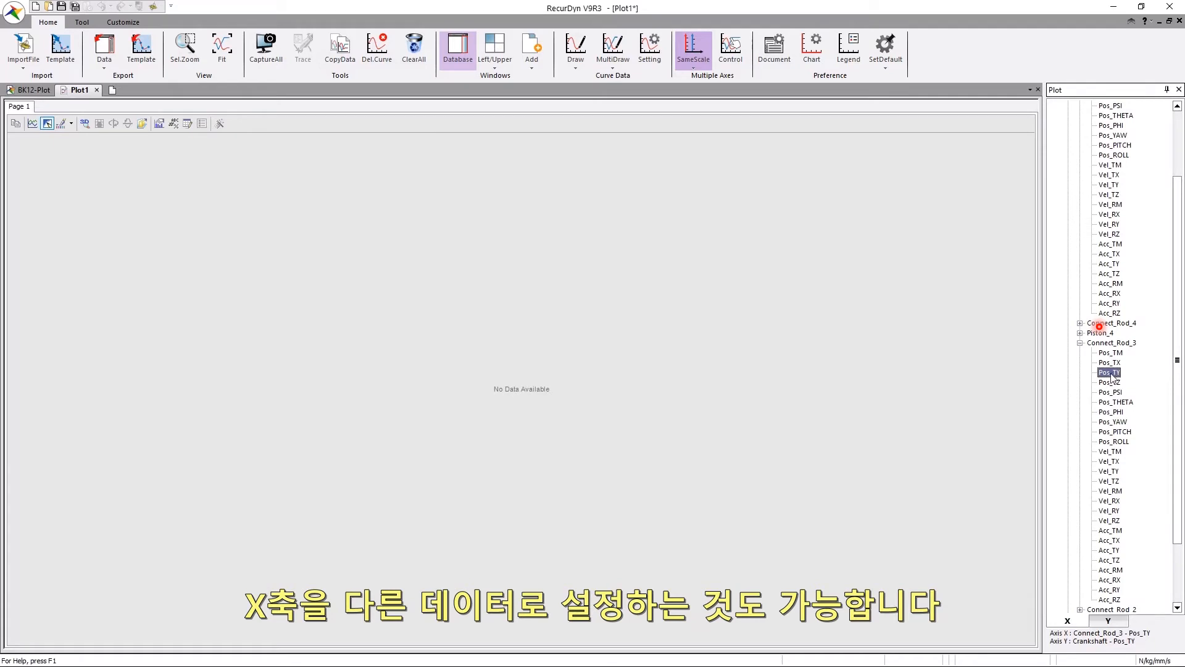
{"action": "right_click", "coordinate": [1111, 376]}
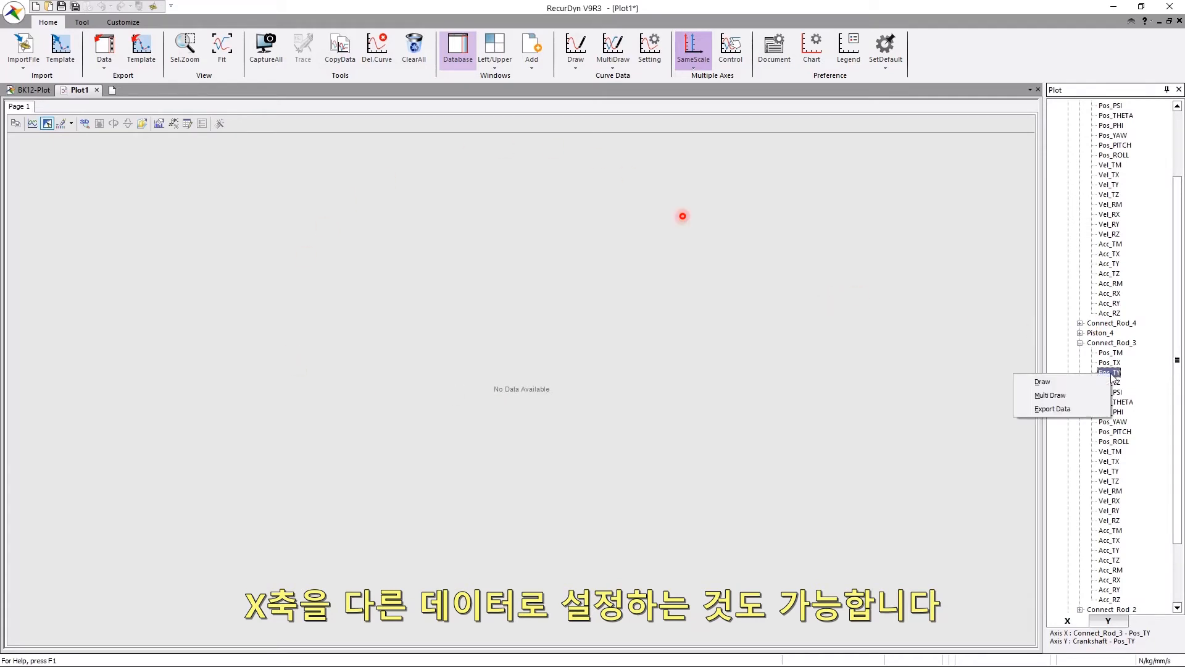
{"action": "left_click", "coordinate": [1028, 381]}
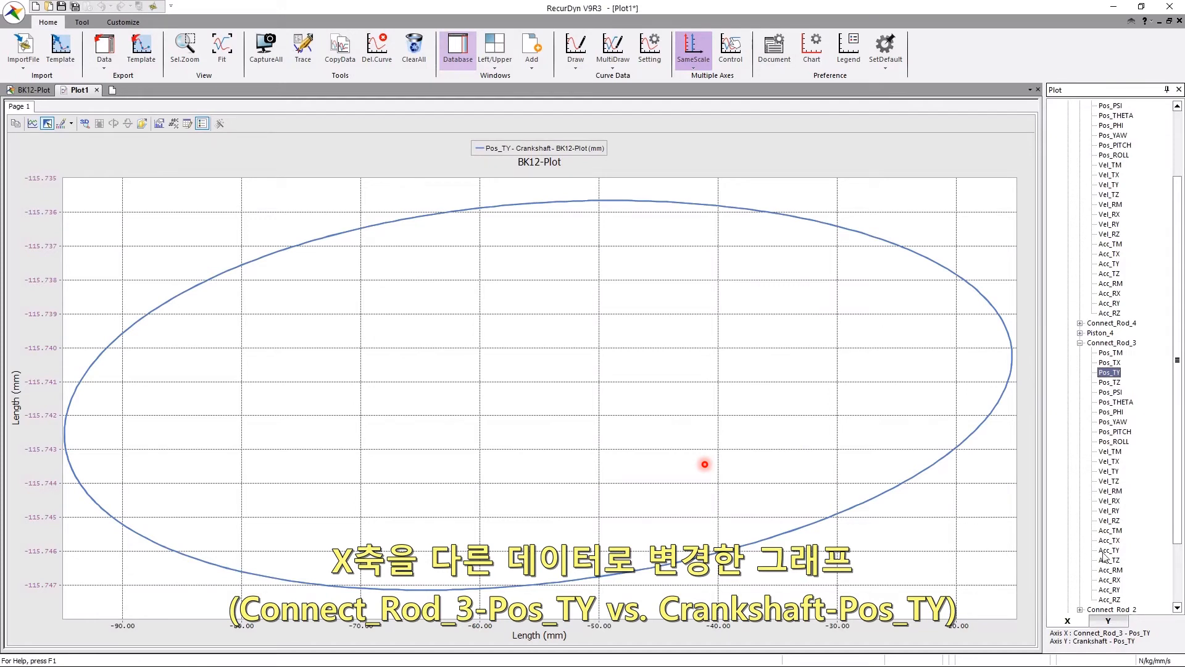
Step: Redraw the Crankshaft Pos_TY curve with TIME as the X-axis data and clear the plot
{"action": "left_click_drag", "start_coordinate": [1178, 364], "coordinate": [1178, 296]}
{"action": "left_click", "coordinate": [890, 229]}
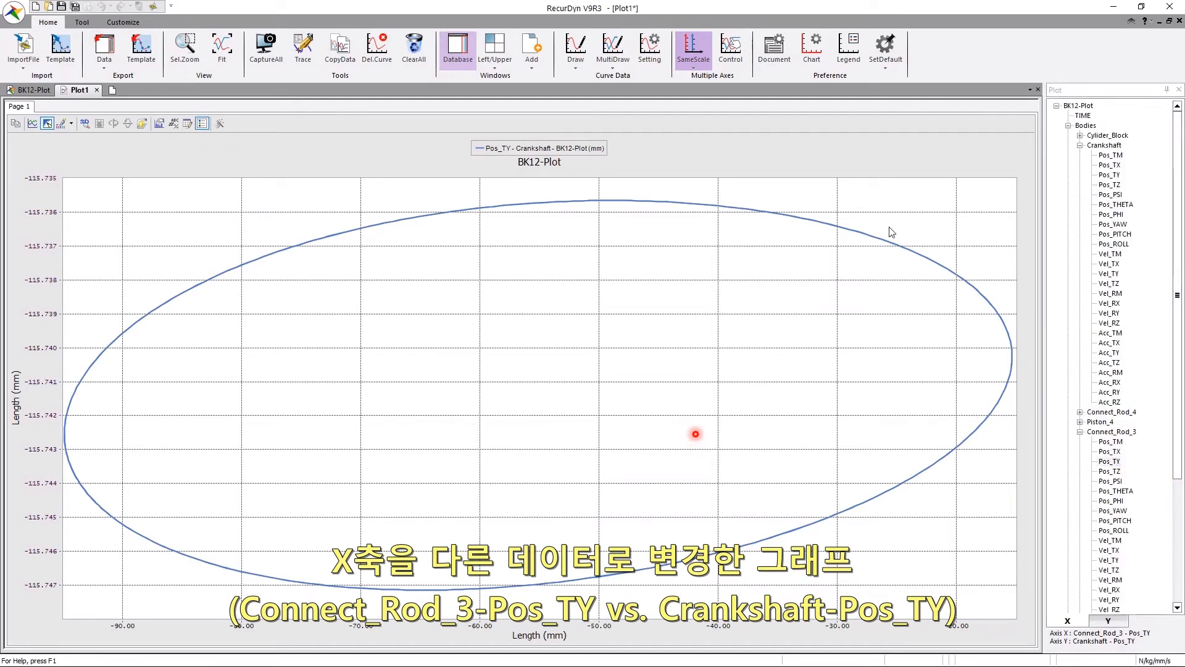
{"action": "left_click", "coordinate": [603, 365]}
{"action": "left_click", "coordinate": [1083, 116]}
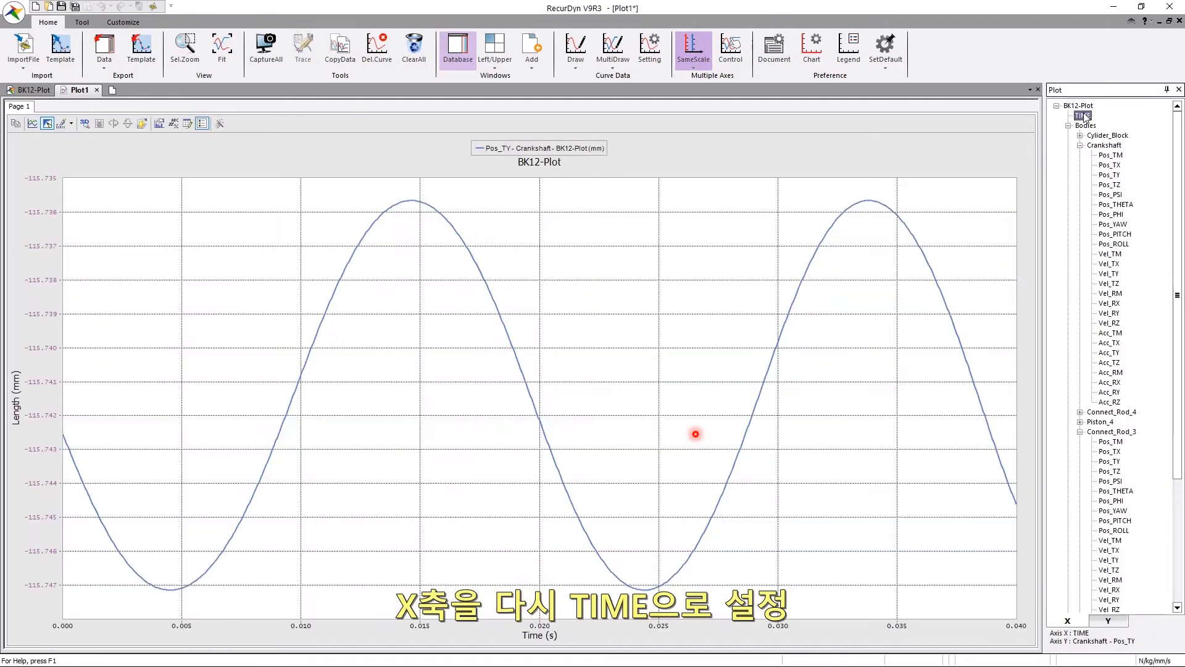
{"action": "left_click", "coordinate": [621, 324]}
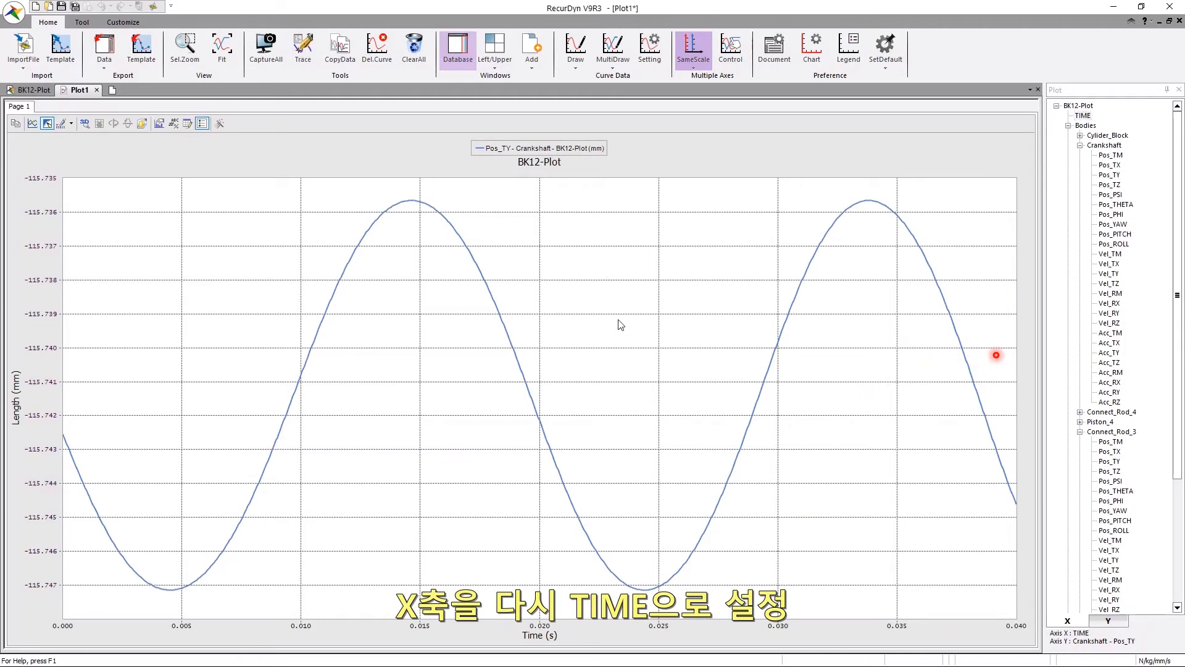
{"action": "key", "text": "c"}
{"action": "key", "text": "Return"}
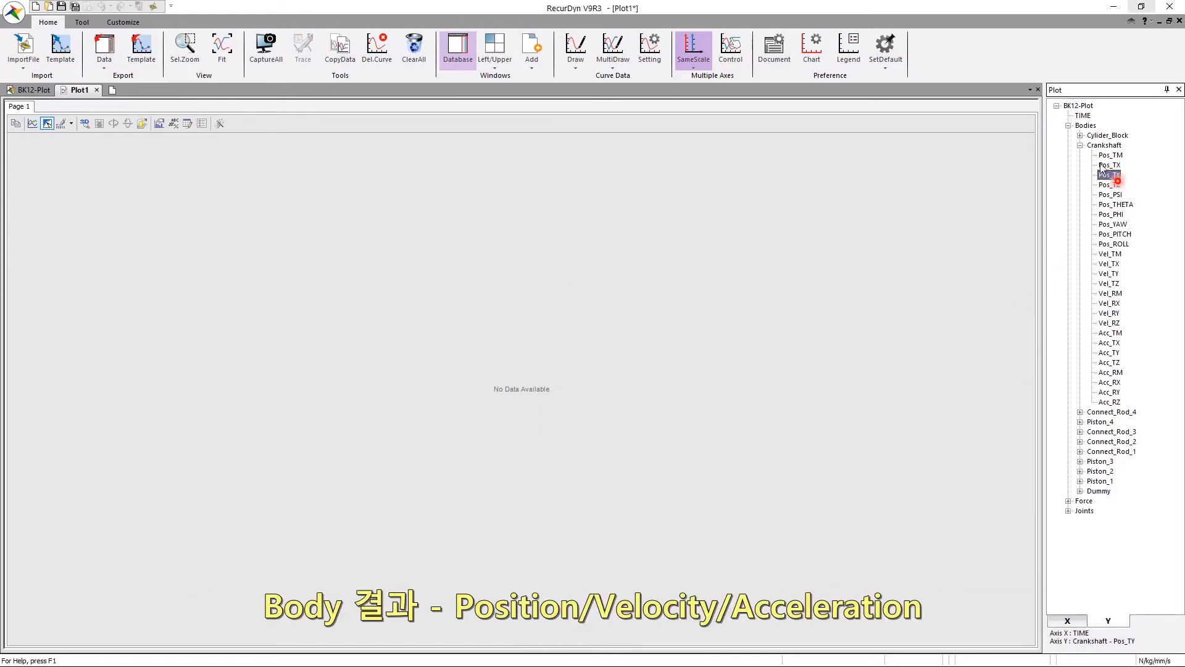
Step: Examine the position, velocity and acceleration results available for the Crankshaft body
{"action": "left_click", "coordinate": [1111, 154]}
{"action": "left_click", "coordinate": [1115, 164]}
{"action": "left_click", "coordinate": [1111, 174]}
{"action": "left_click", "coordinate": [1112, 184]}
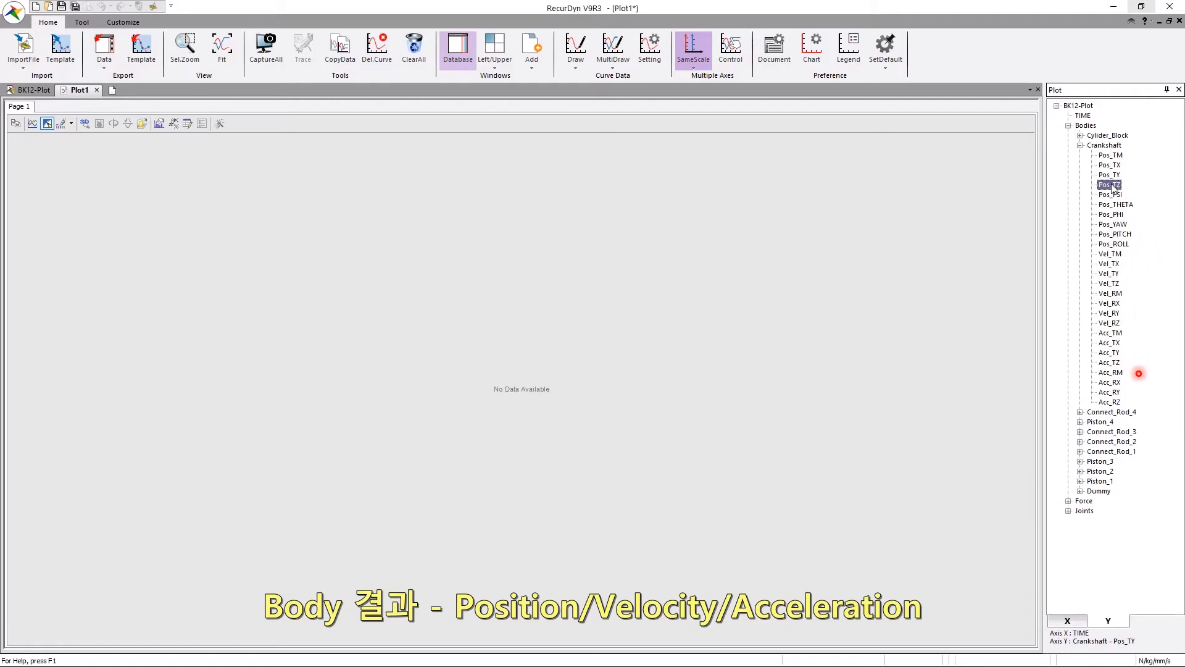
{"action": "left_click", "coordinate": [1111, 214]}
{"action": "left_click", "coordinate": [1112, 294]}
{"action": "left_click", "coordinate": [1110, 363]}
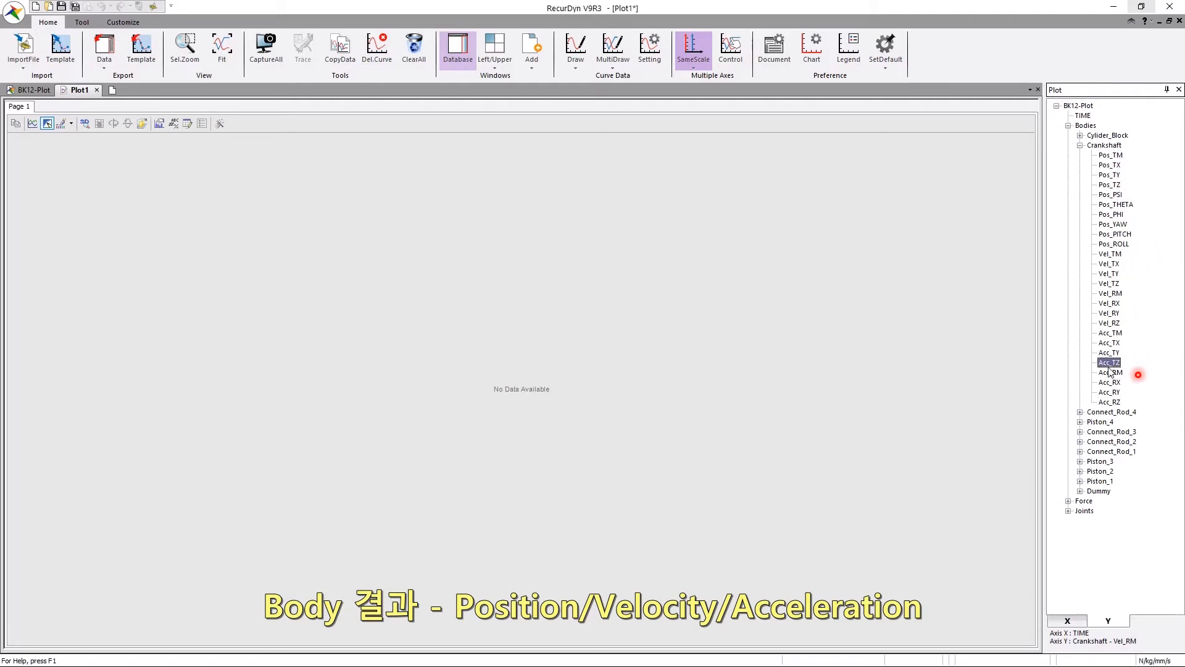
Step: Examine the results available for RevJoint2 under Joints, from Pos1_Relative through the reaction forces to Driving_Torque
{"action": "left_click", "coordinate": [1068, 511]}
{"action": "left_click", "coordinate": [1081, 451]}
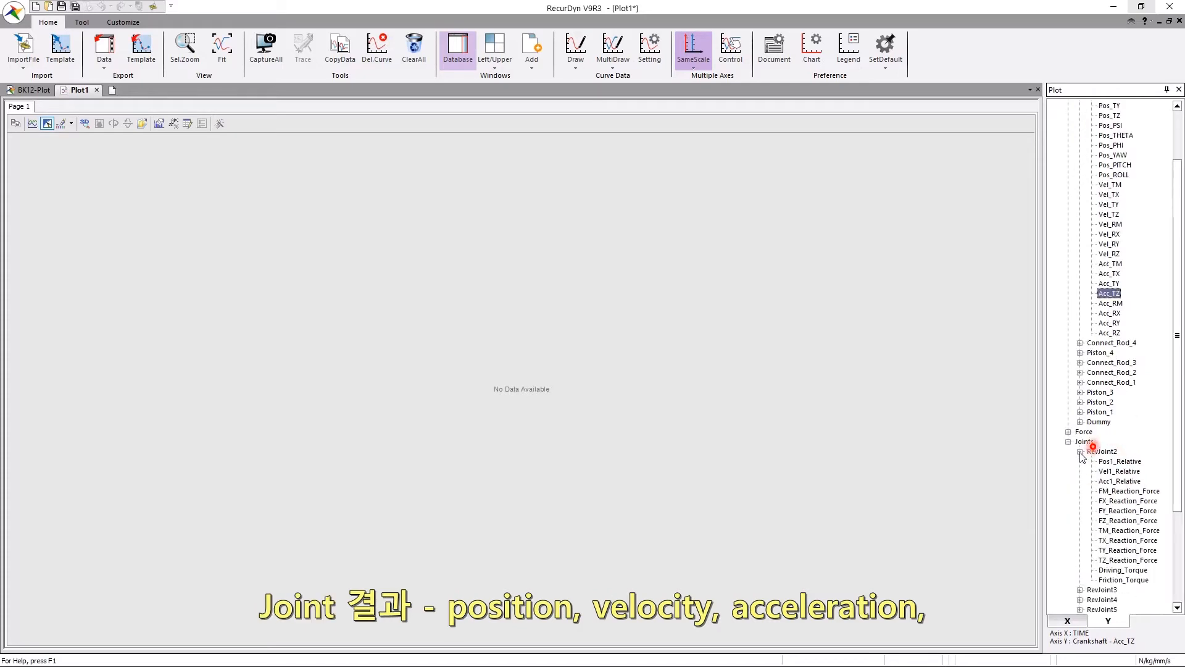
{"action": "left_click", "coordinate": [1116, 461]}
{"action": "scroll", "coordinate": [1122, 477], "scroll_direction": "down", "scroll_amount": 1}
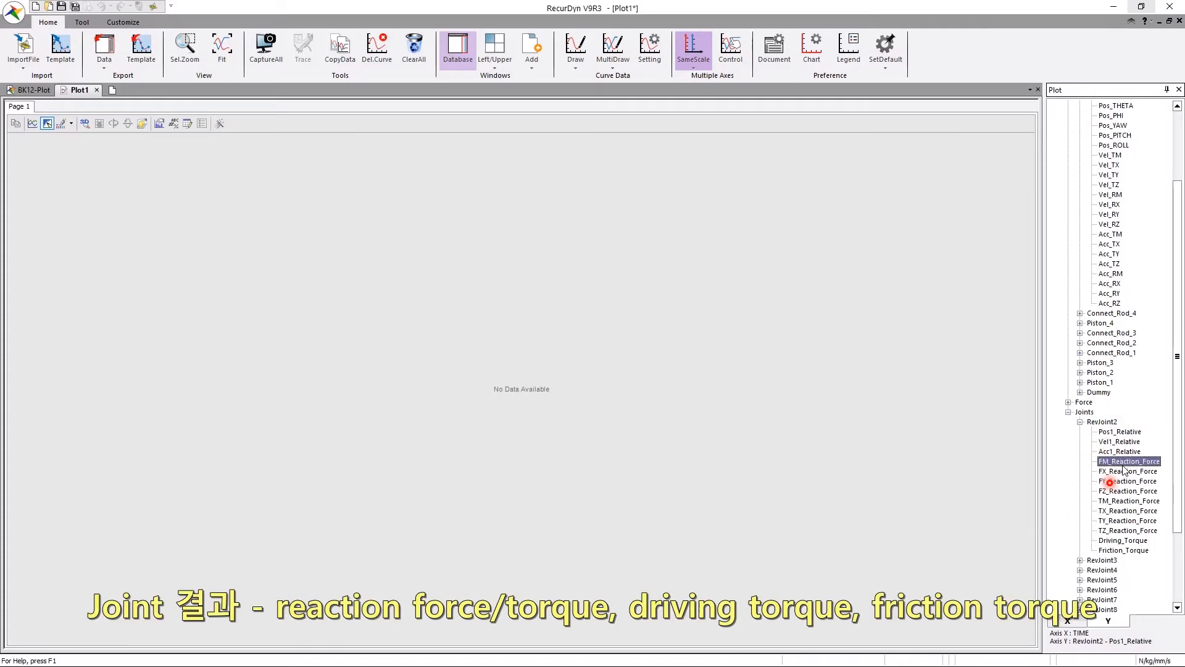
{"action": "left_click", "coordinate": [1124, 463]}
{"action": "left_click", "coordinate": [1115, 540]}
Step: Plot RevJoint2's Pos1_Relative and Vel1_Relative together against TIME and clear the plot
{"action": "double_click", "coordinate": [1108, 432]}
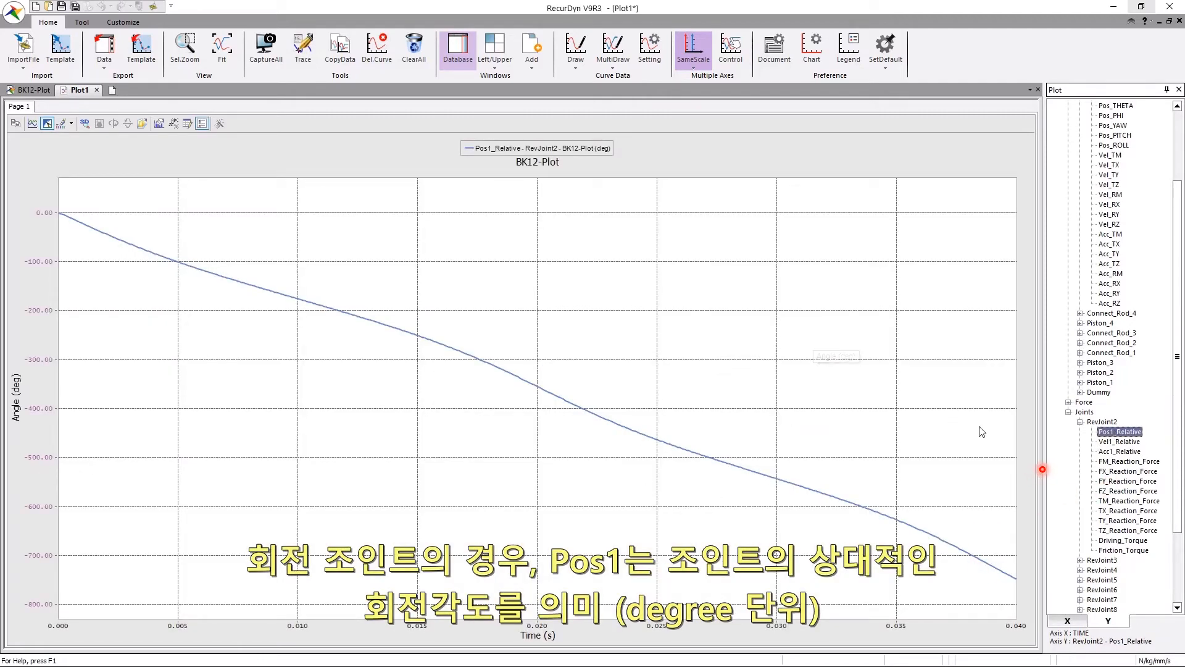
{"action": "double_click", "coordinate": [1115, 441]}
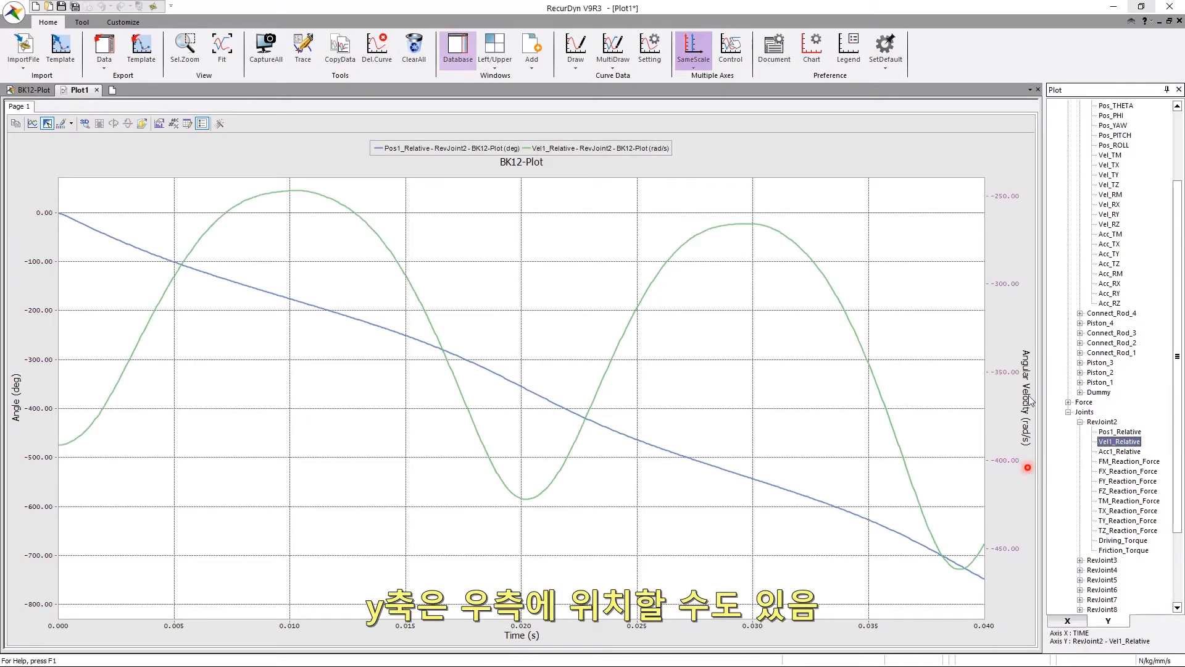
{"action": "left_click", "coordinate": [867, 230]}
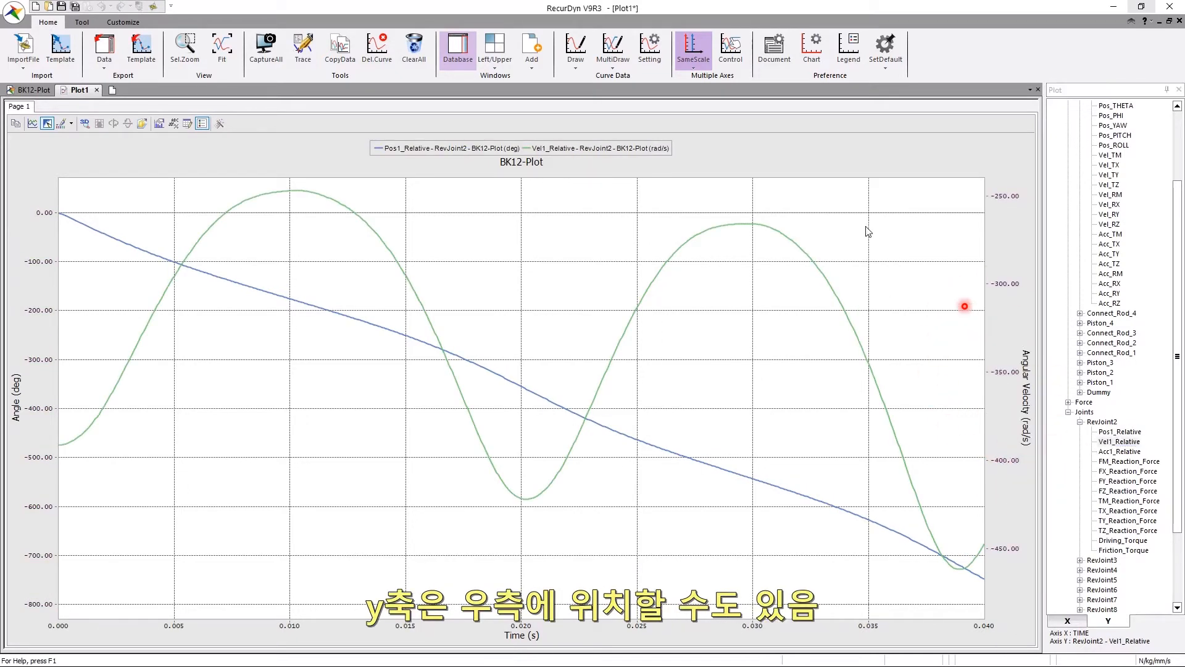
{"action": "key", "text": "Delete"}
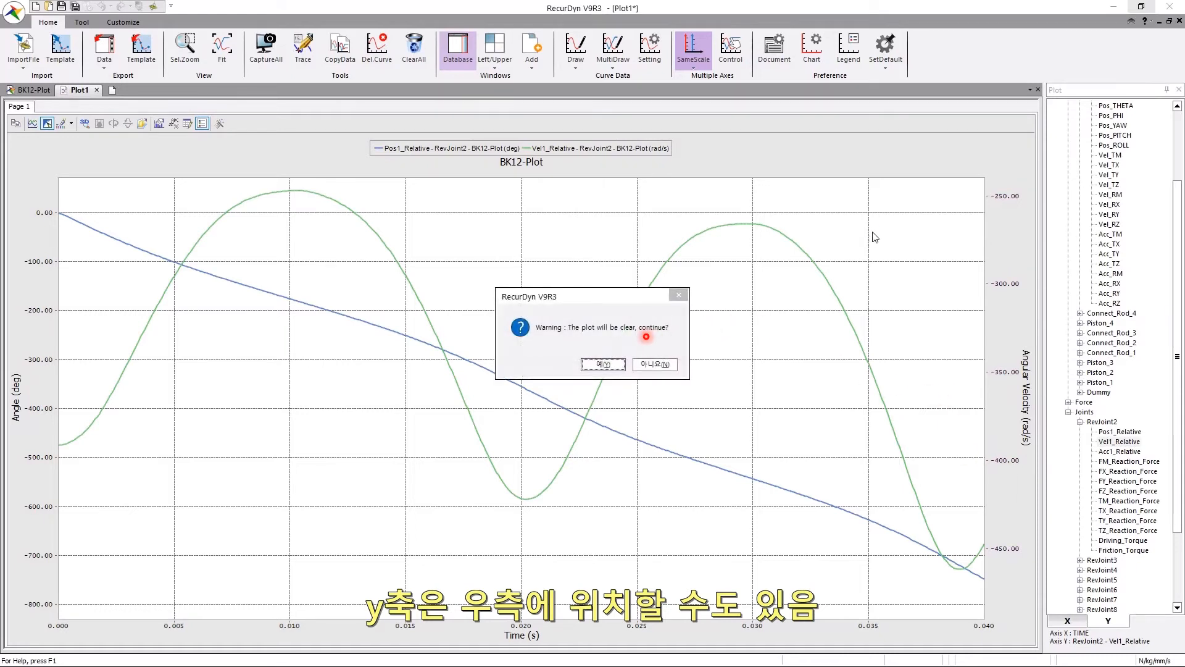
{"action": "key", "text": "Return"}
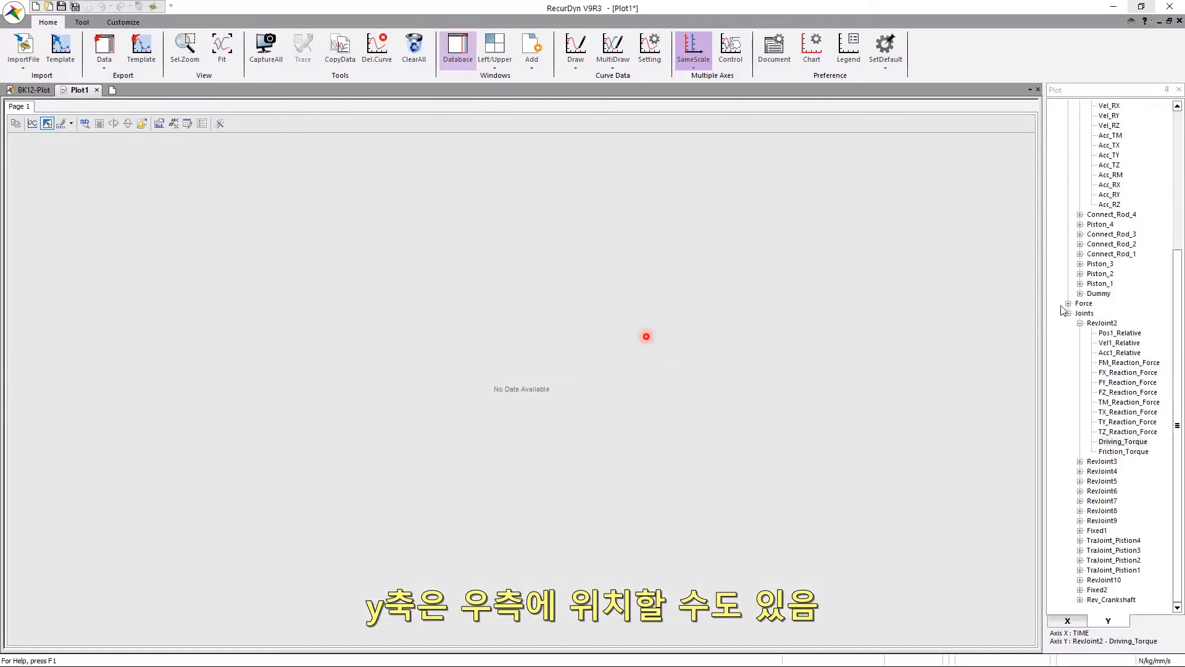
Step: Plot the FM_Translational result of the translational force Translational_4 against TIME
{"action": "left_click", "coordinate": [1068, 303]}
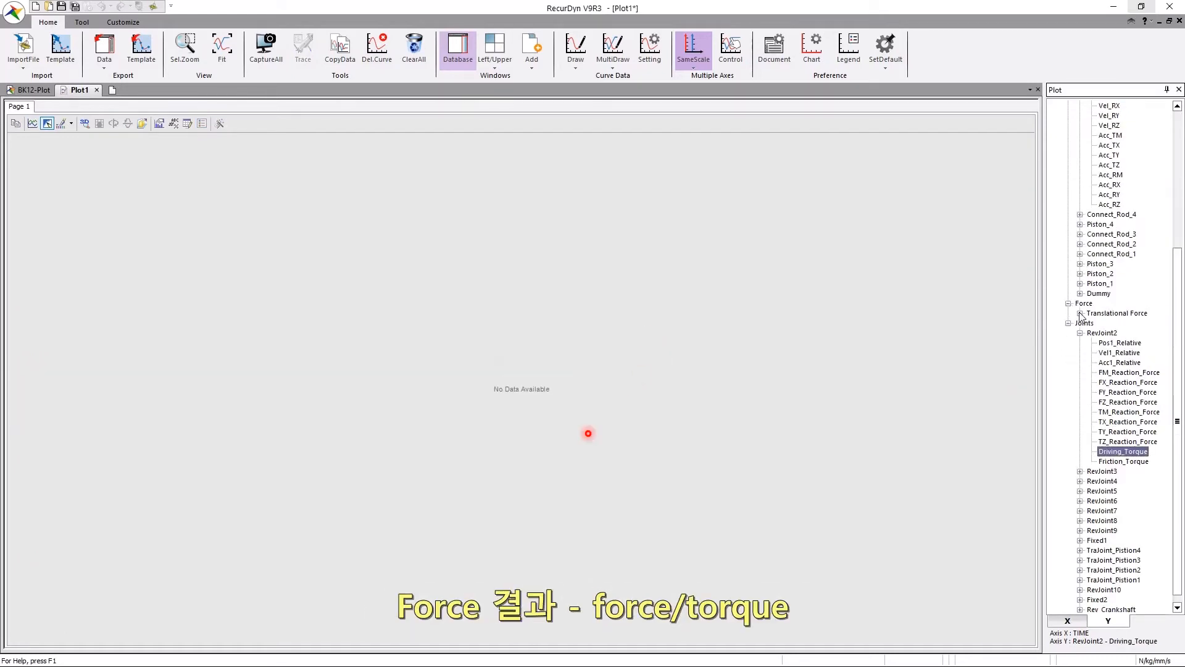
{"action": "left_click", "coordinate": [1081, 313]}
{"action": "left_click", "coordinate": [1091, 322]}
{"action": "double_click", "coordinate": [1138, 333]}
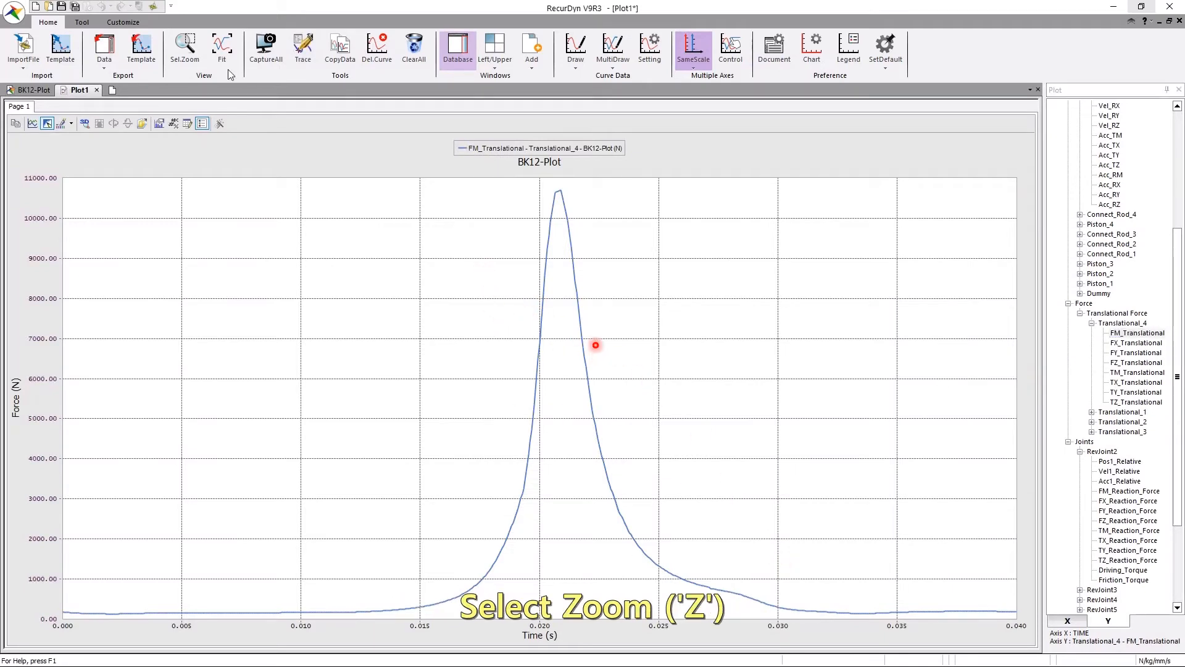
Step: Inspect the force curve's peak and its rising portion up close, fitting the whole curve back into view after each
{"action": "key", "text": "z"}
{"action": "left_click_drag", "start_coordinate": [624, 291], "coordinate": [491, 186]}
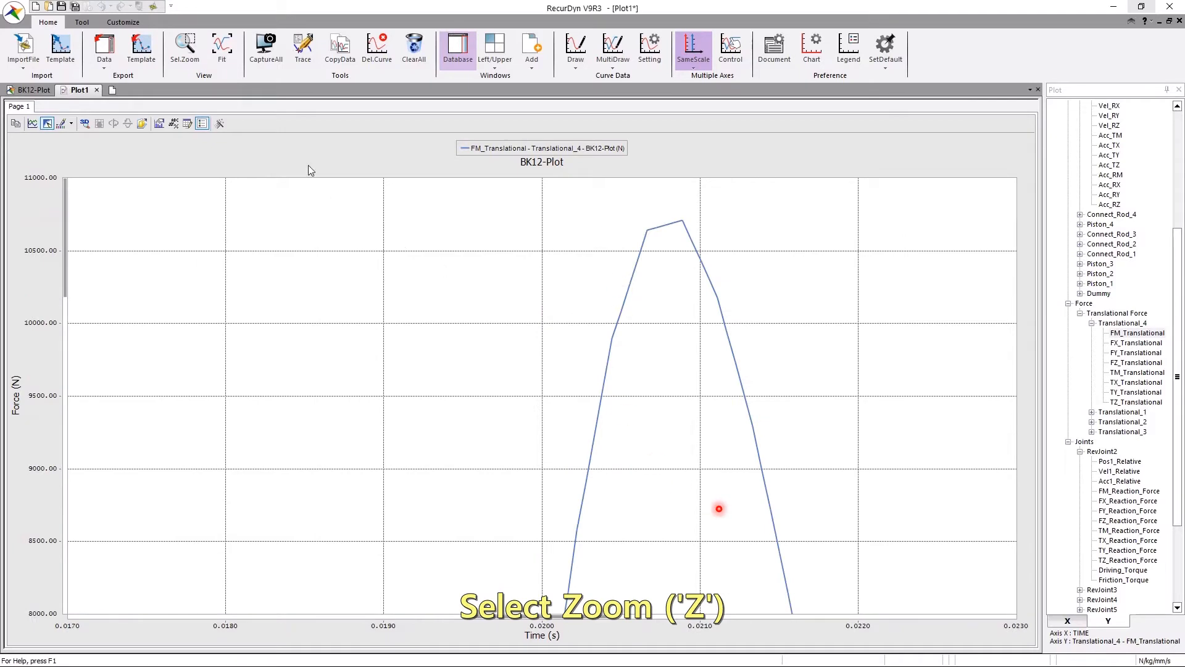
{"action": "left_click", "coordinate": [225, 51]}
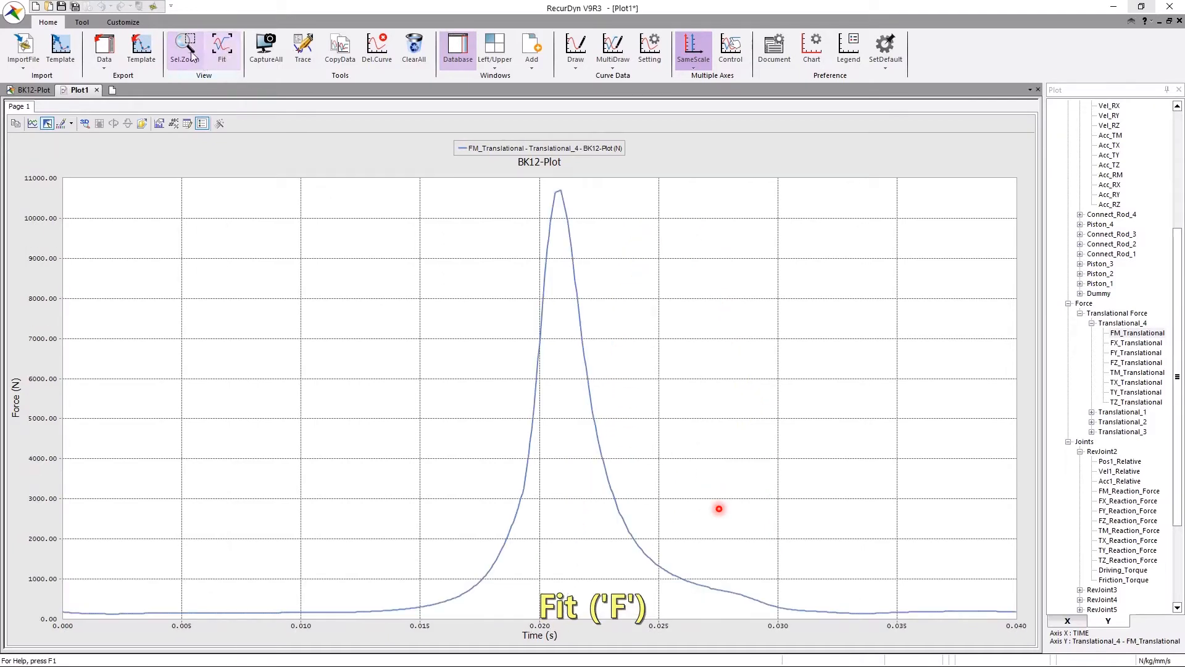
{"action": "left_click_drag", "start_coordinate": [542, 589], "coordinate": [464, 523]}
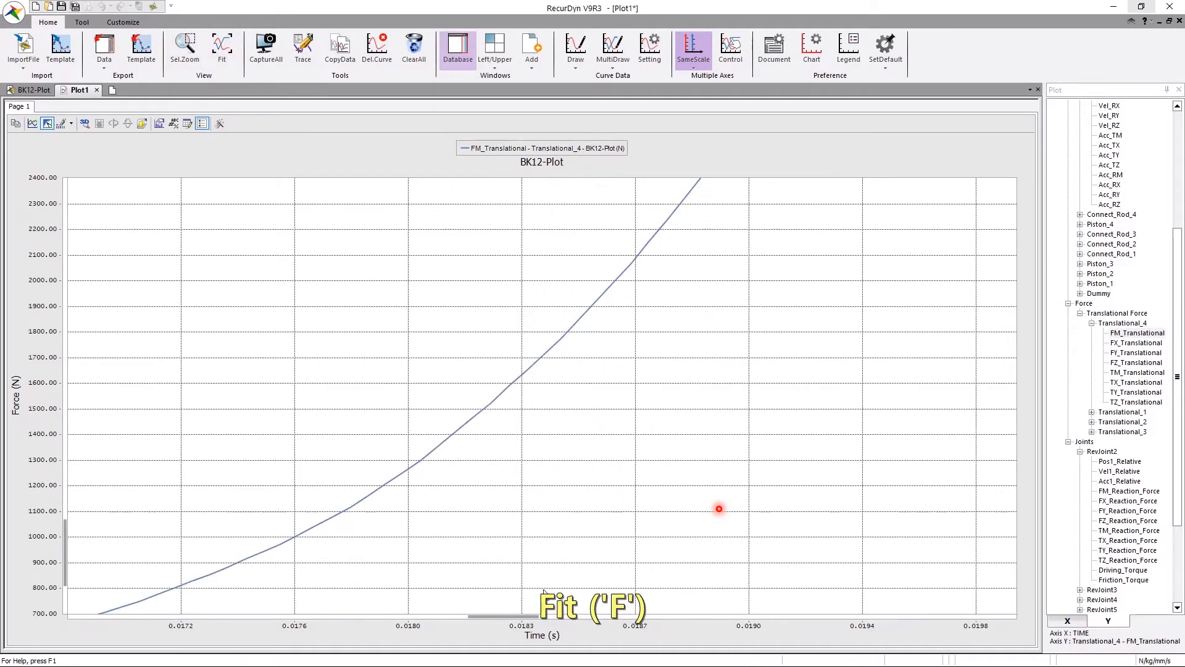
{"action": "key", "text": "f"}
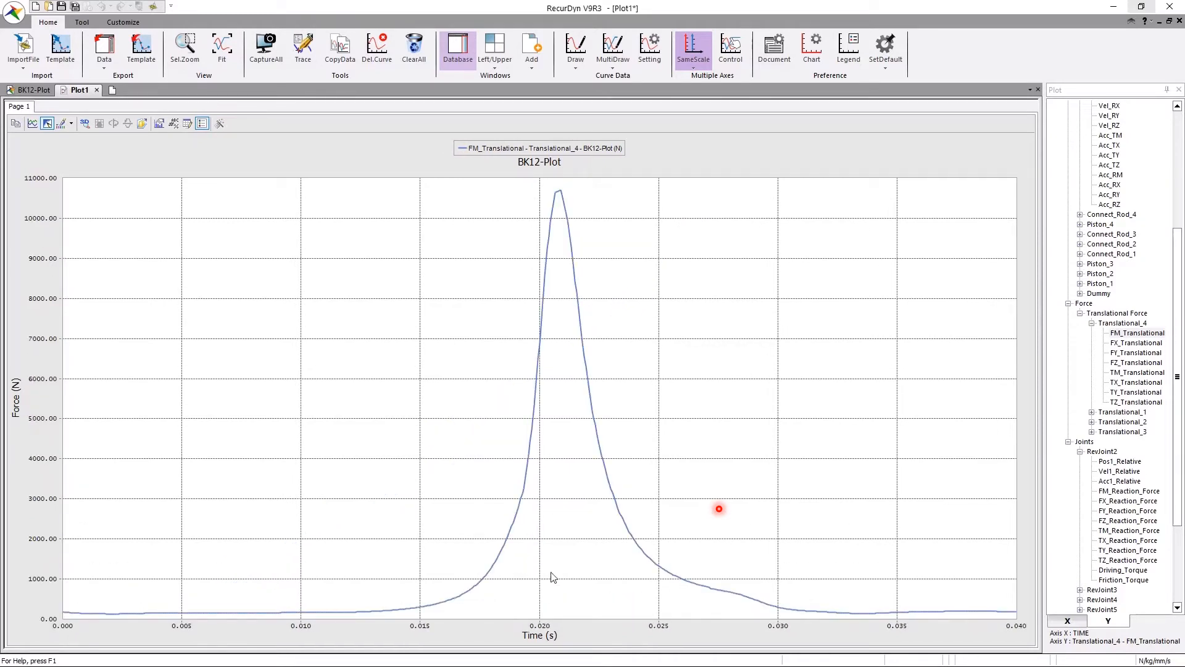
Step: Add Translational_4's TM_Translational curve to the plot and open the curve data export settings
{"action": "left_click", "coordinate": [1138, 372]}
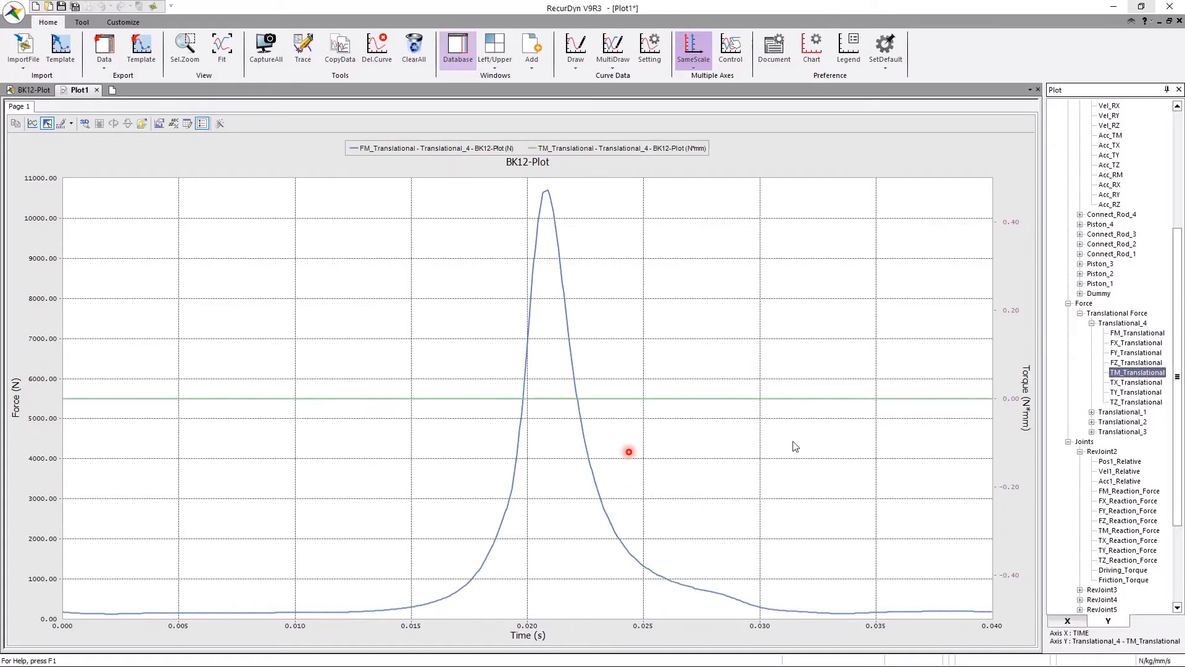
{"action": "left_click", "coordinate": [15, 12]}
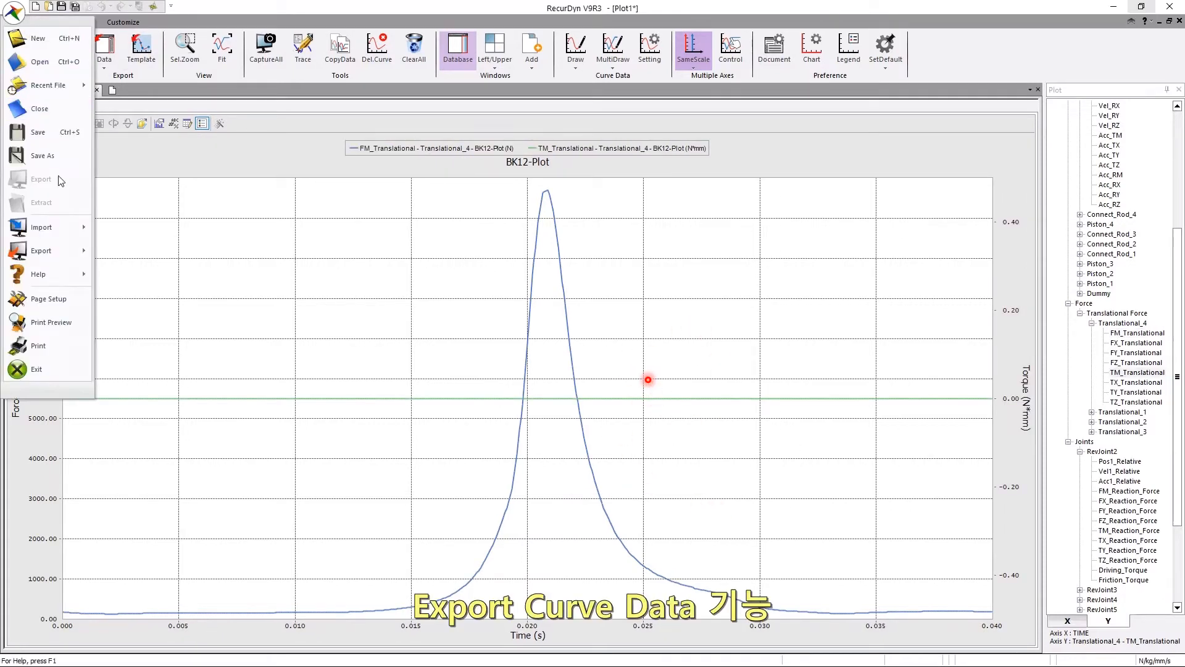
{"action": "mouse_move", "coordinate": [61, 247]}
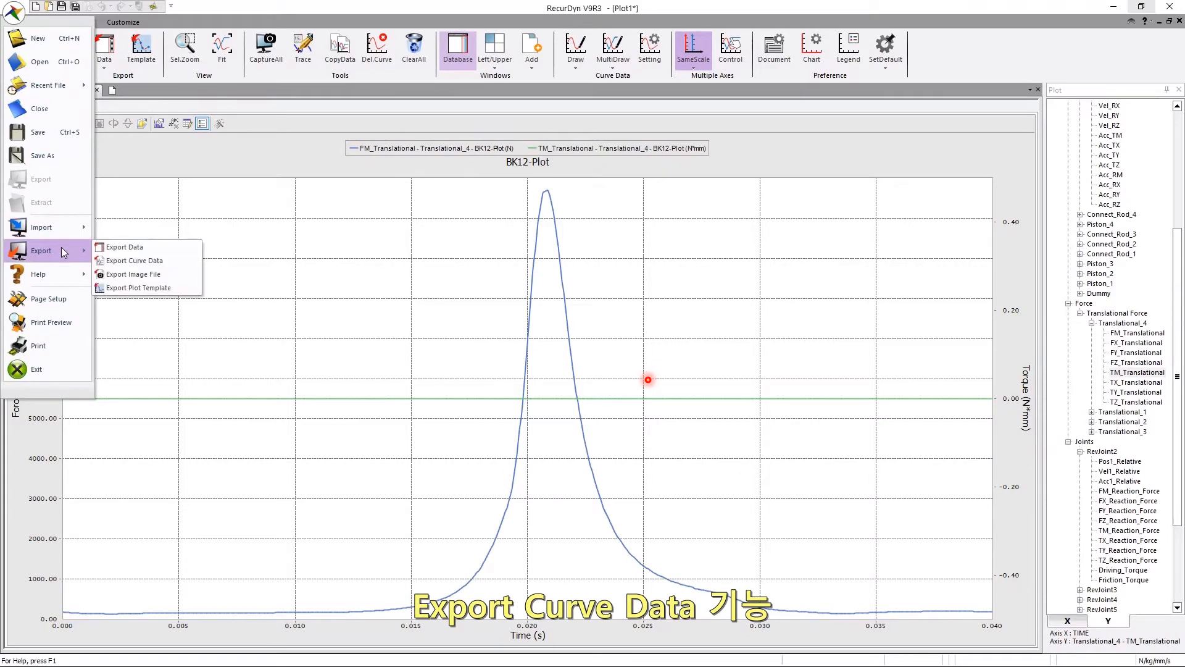
{"action": "left_click", "coordinate": [153, 261]}
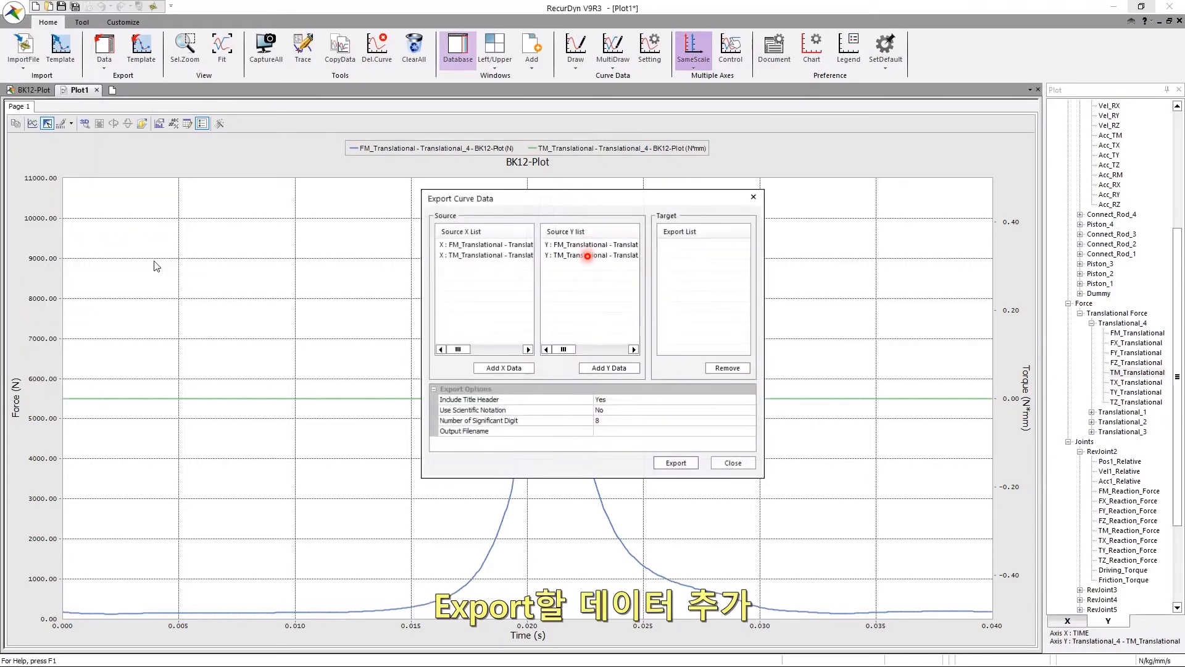
Step: Add the FM_Translational X data and both the FM_Translational and TM_Translational Y data to the export list
{"action": "left_click", "coordinate": [504, 368]}
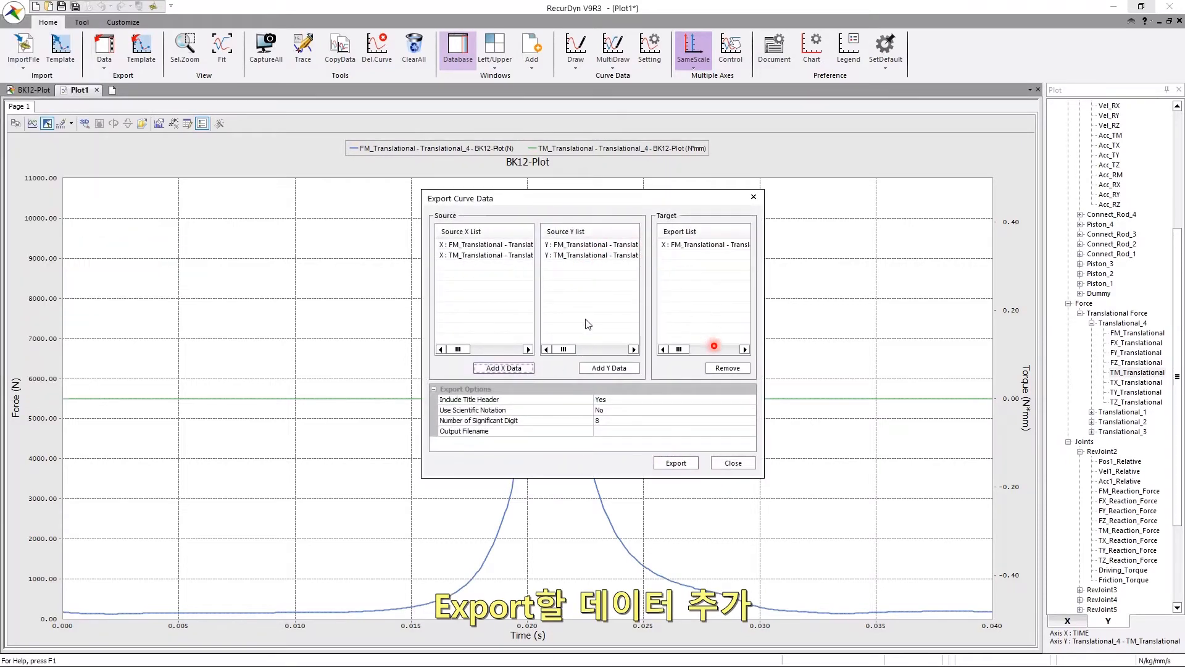
{"action": "left_click", "coordinate": [587, 245]}
{"action": "left_click", "coordinate": [586, 255], "text": "shift"}
{"action": "left_click", "coordinate": [627, 369]}
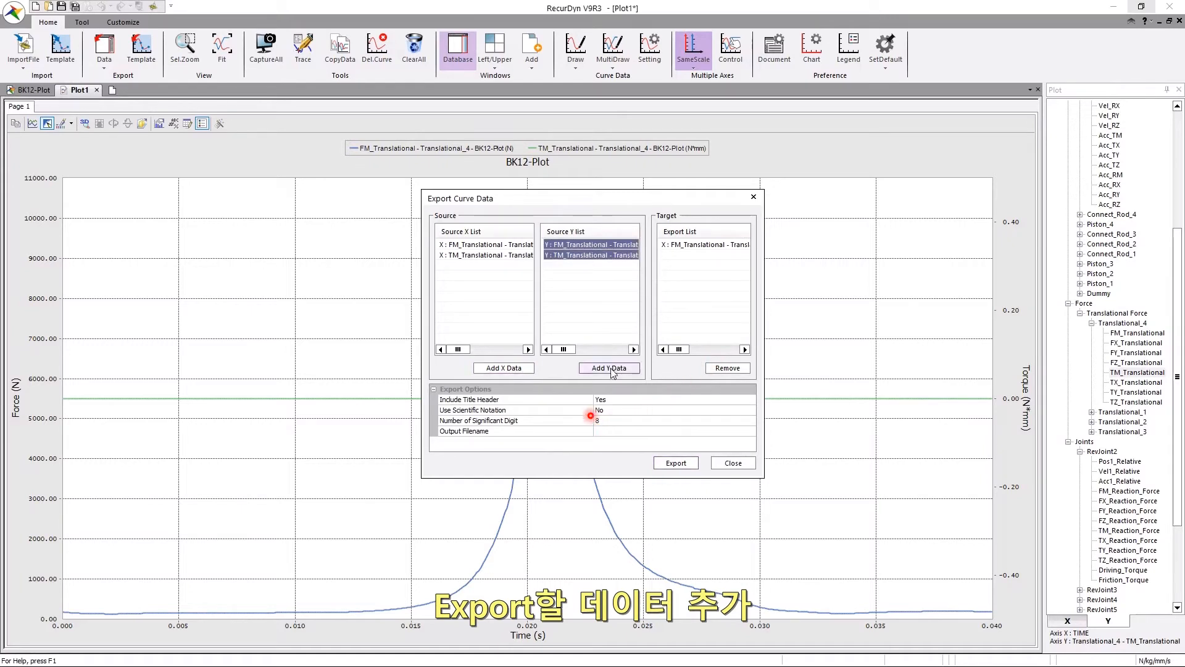
Step: Set the number of significant digits to 10 and export the listed curve data to the Curve Data CSV file
{"action": "left_click", "coordinate": [623, 421]}
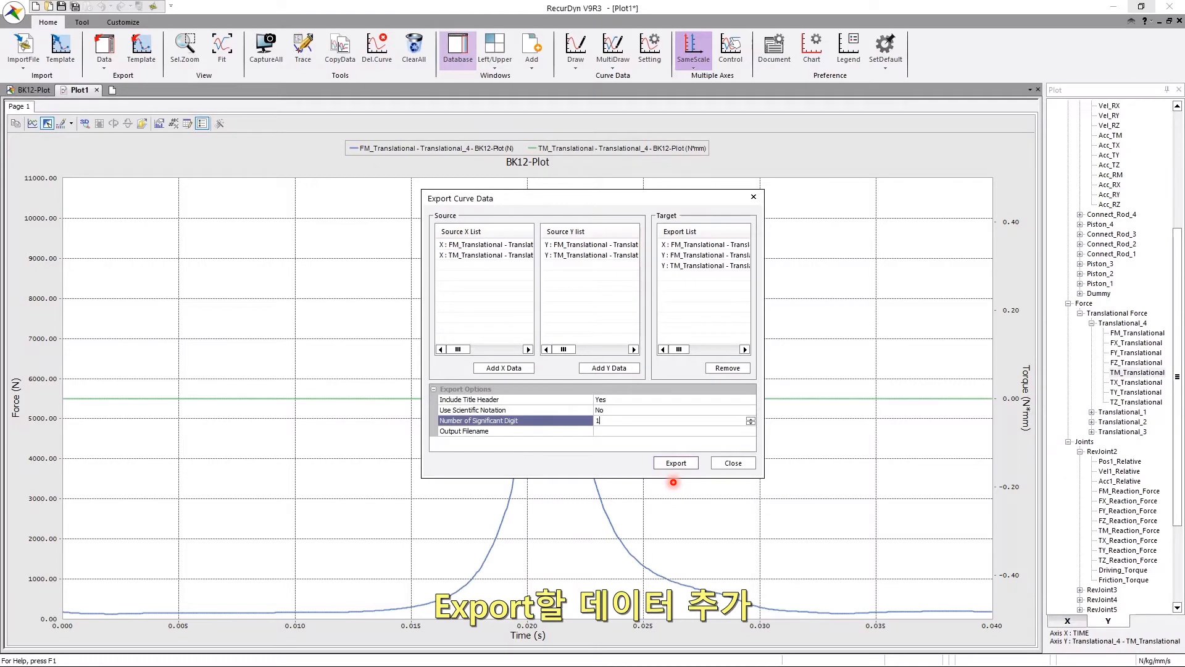
{"action": "type", "text": "10"}
{"action": "left_click", "coordinate": [676, 463]}
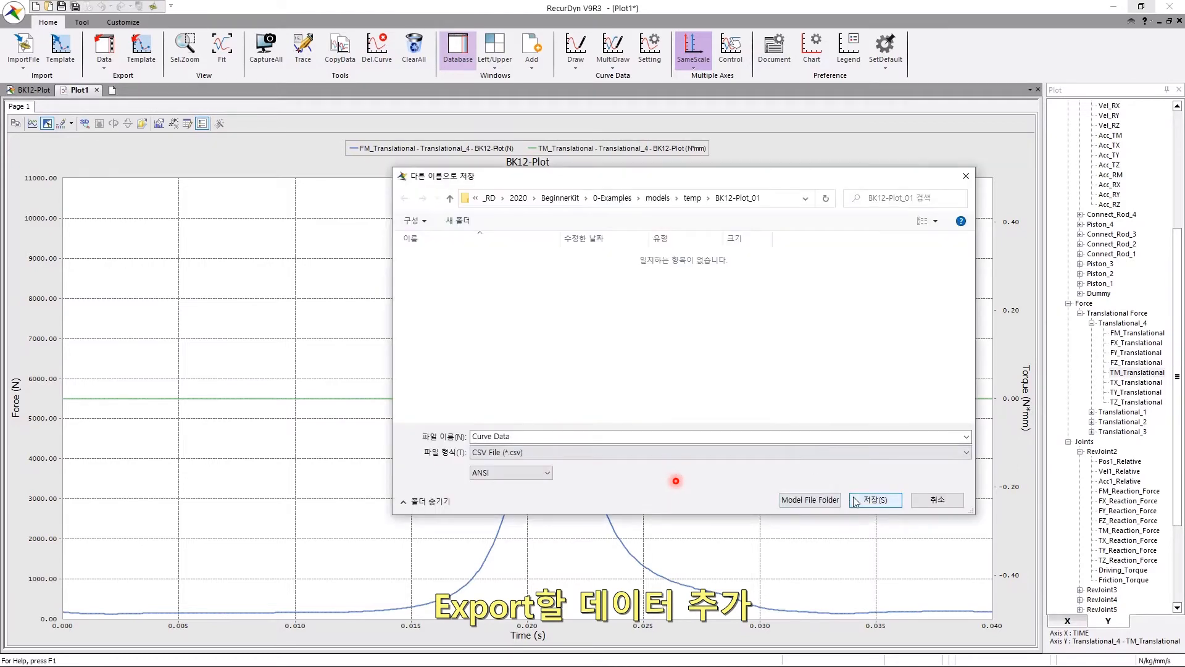
{"action": "left_click", "coordinate": [857, 502]}
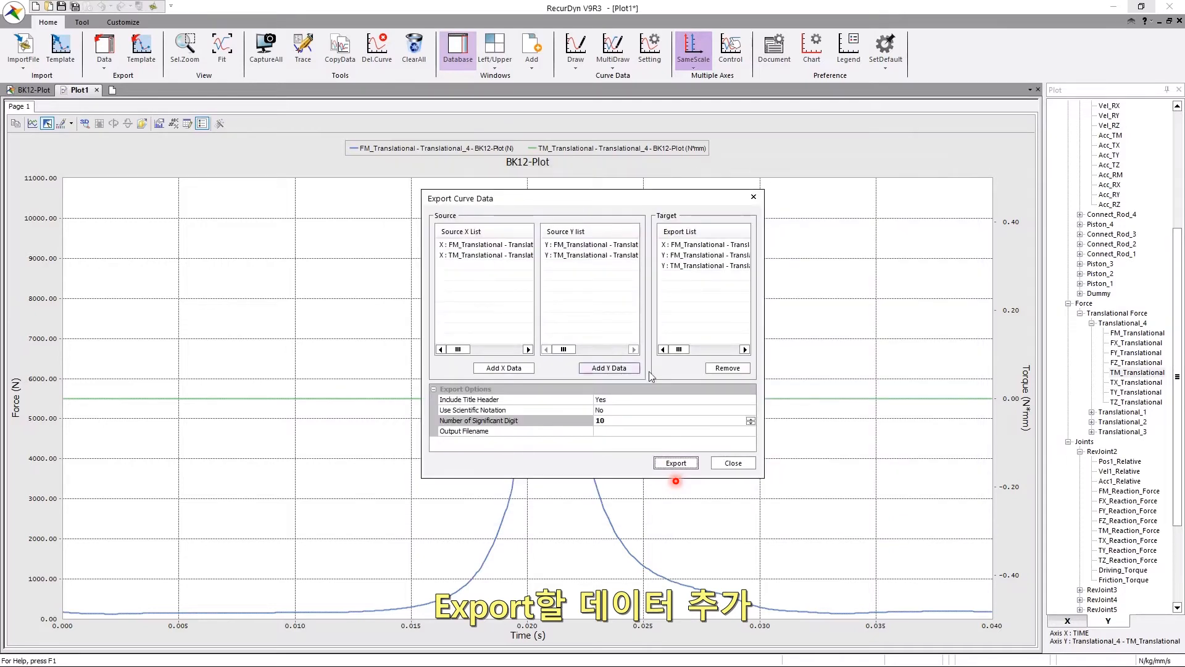
{"action": "left_click", "coordinate": [734, 463]}
Step: Start a data export list with the Pos_TY result of the body Piston_3
{"action": "double_click", "coordinate": [1101, 263]}
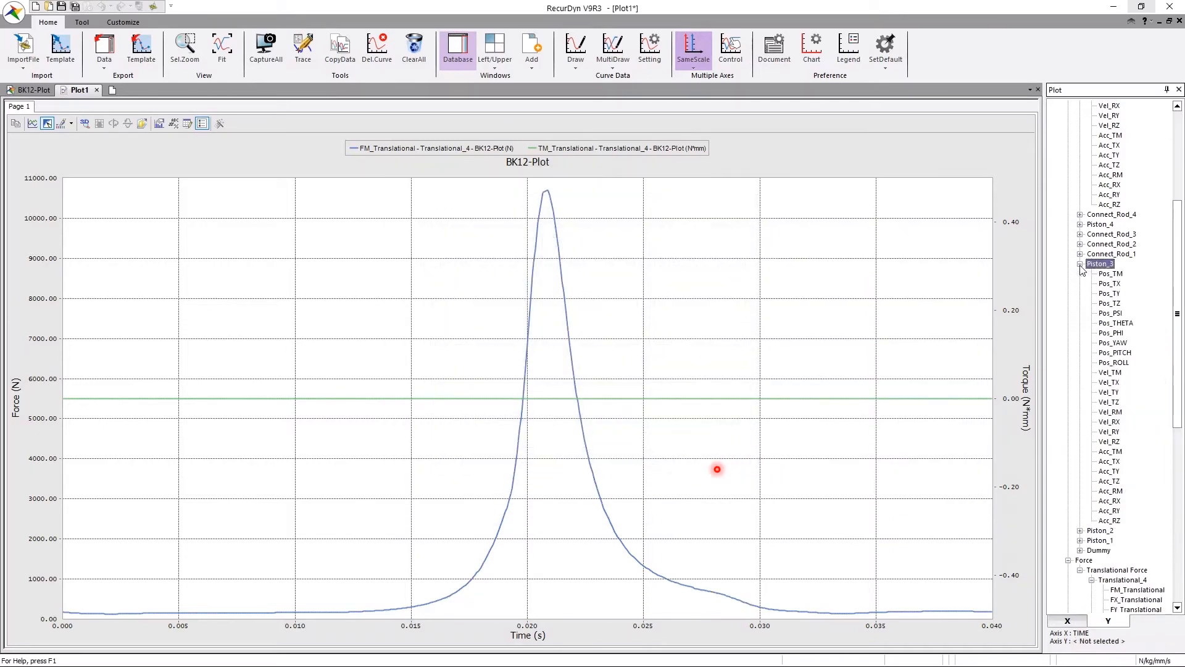
{"action": "left_click", "coordinate": [1109, 294]}
{"action": "right_click", "coordinate": [1111, 297]}
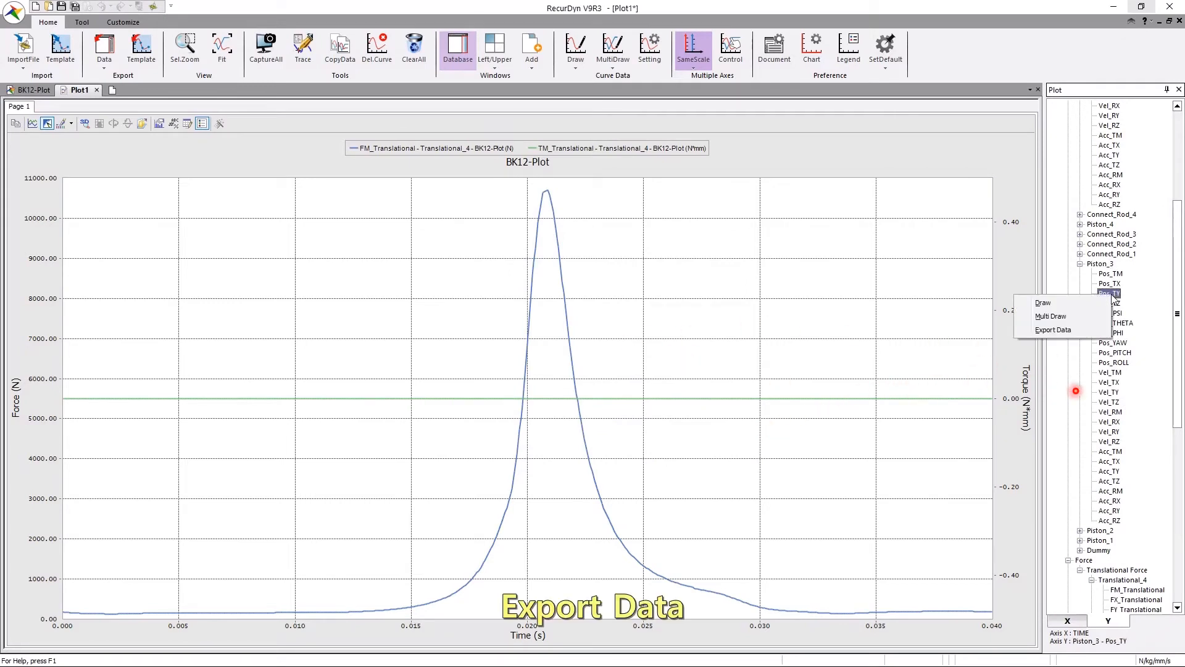
{"action": "left_click", "coordinate": [1077, 332]}
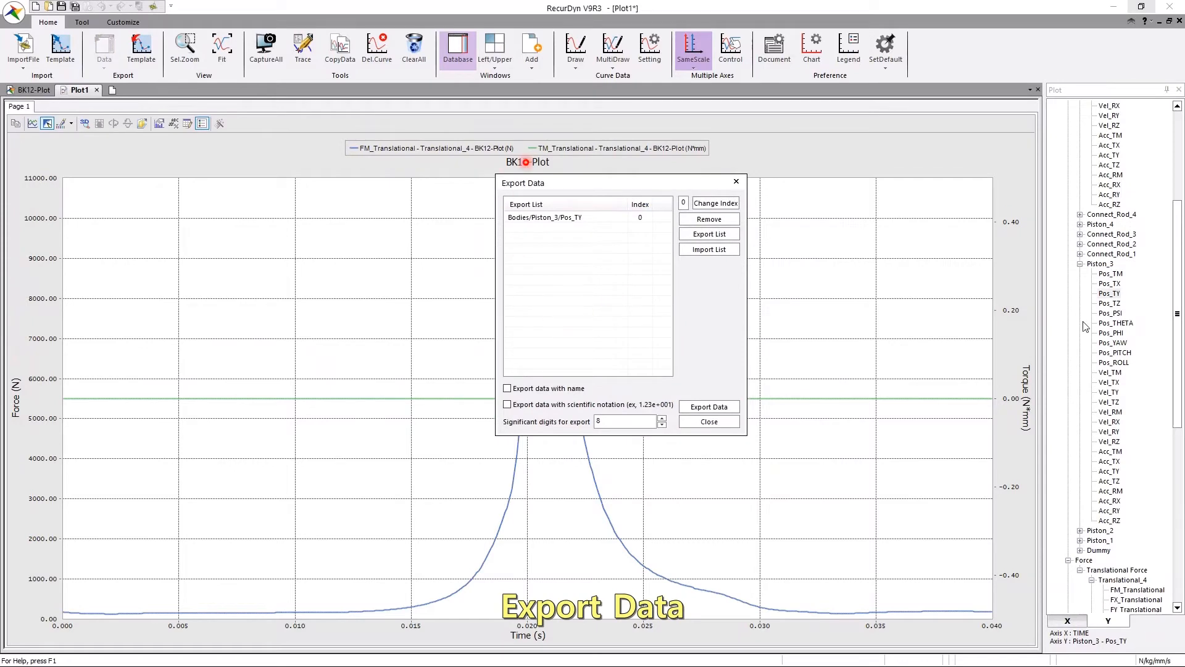
Step: Add Piston_3's Pos_TZ result to the export list and export the data to a CSV file named Piston_3
{"action": "left_click_drag", "start_coordinate": [1110, 303], "coordinate": [645, 269]}
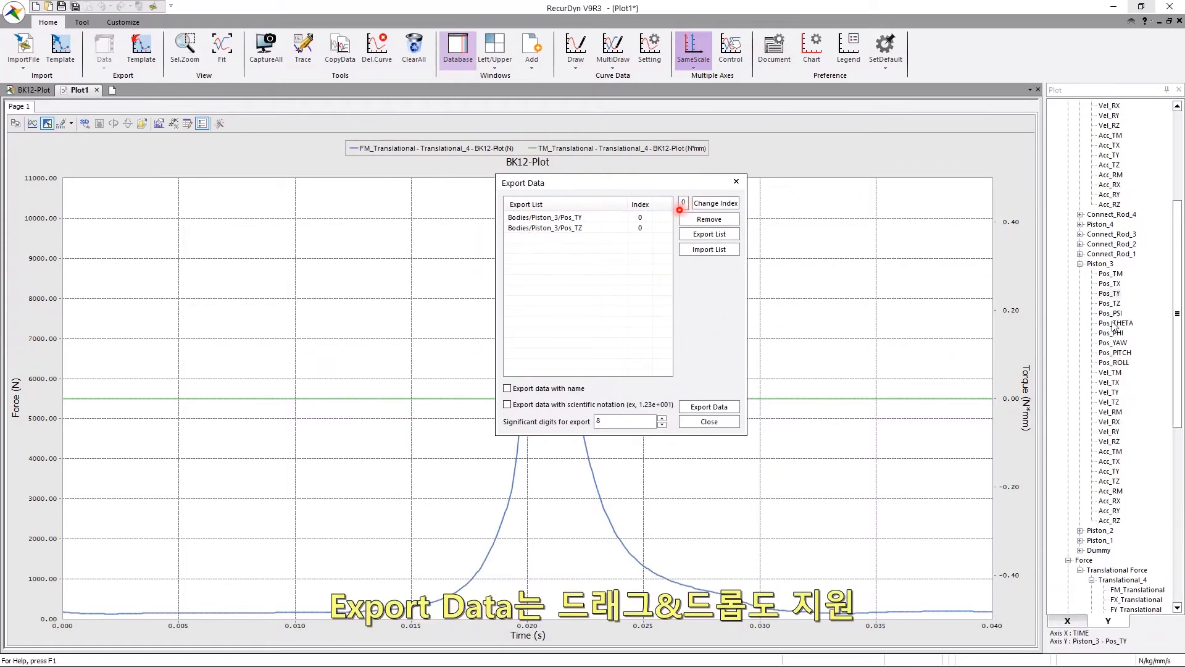
{"action": "left_click_drag", "start_coordinate": [1110, 304], "coordinate": [621, 290]}
{"action": "left_click", "coordinate": [710, 404]}
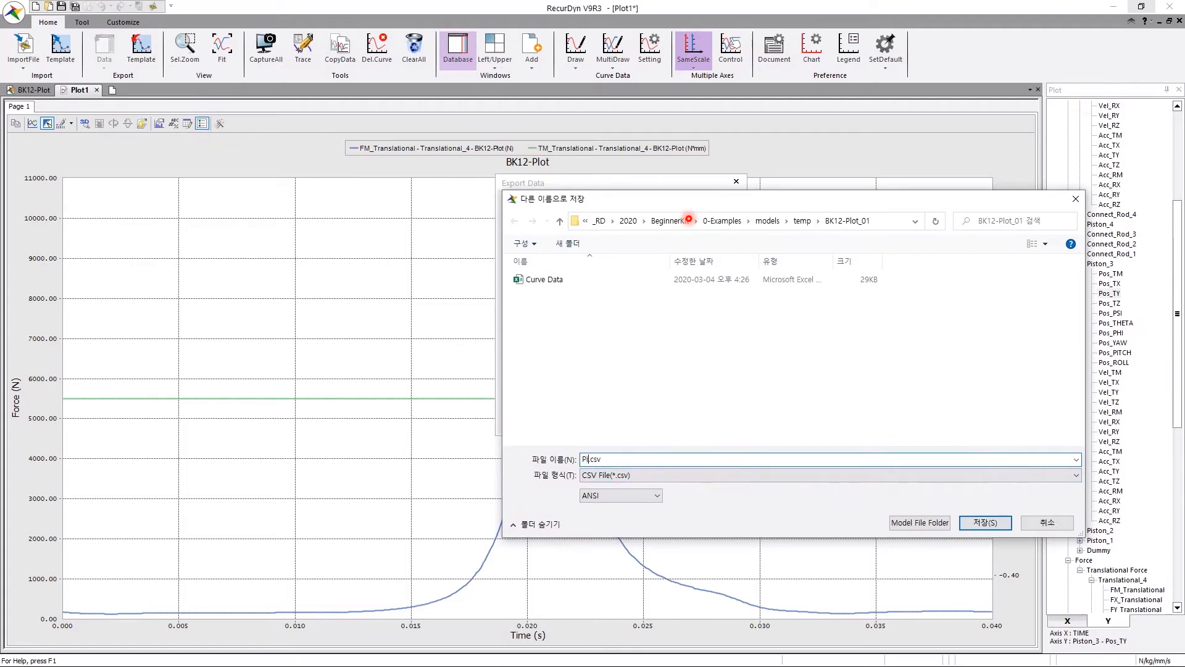
{"action": "key", "text": "Return"}
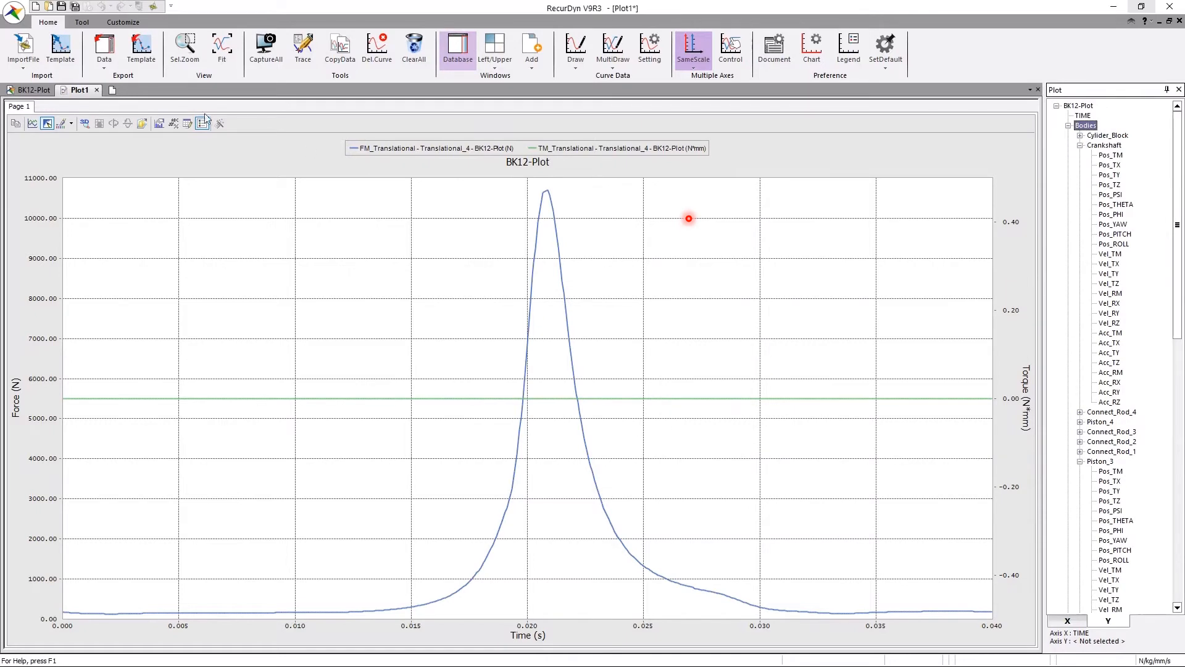
Step: Start a new data export and add all Crankshaft results to its list at once
{"action": "left_click", "coordinate": [14, 13]}
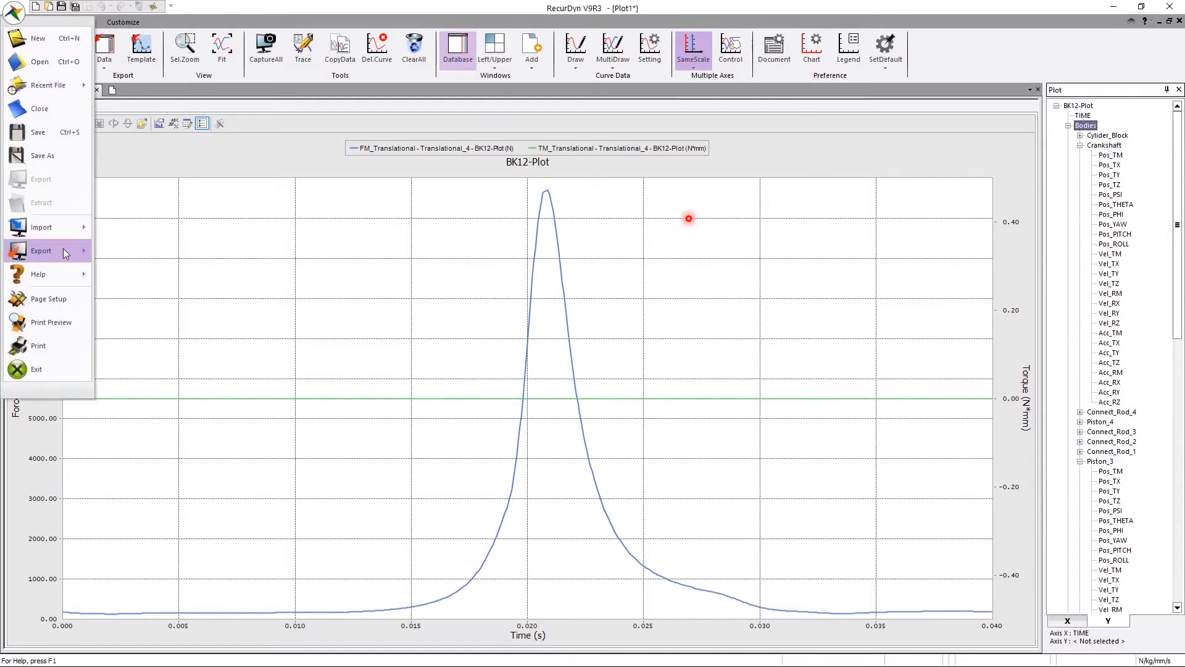
{"action": "mouse_move", "coordinate": [63, 249]}
{"action": "left_click", "coordinate": [131, 244]}
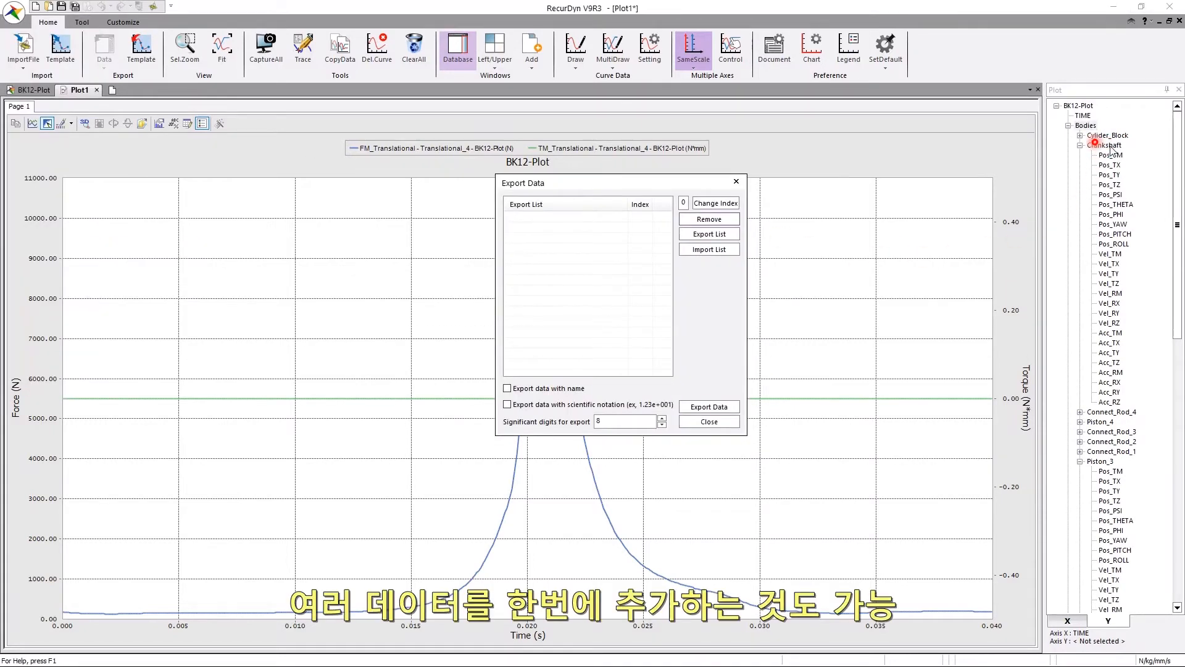
{"action": "left_click_drag", "start_coordinate": [1096, 145], "coordinate": [565, 272]}
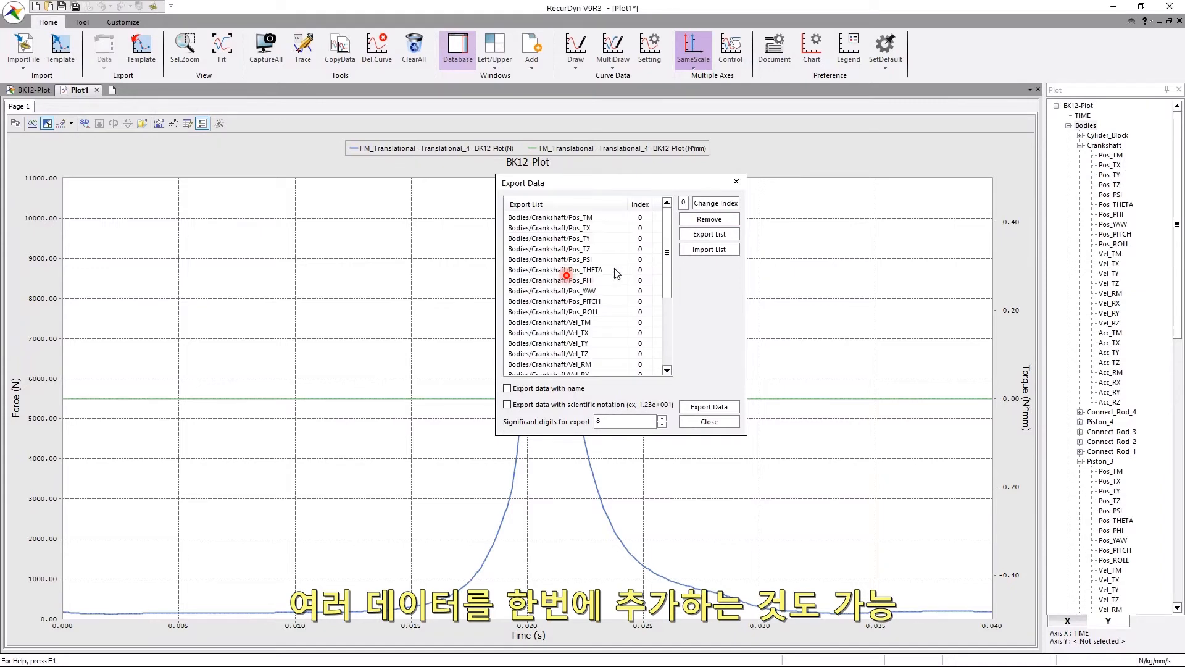
Step: Remove all Crankshaft entries from the export list
{"action": "left_click", "coordinate": [557, 260]}
{"action": "key", "text": "ctrl+a"}
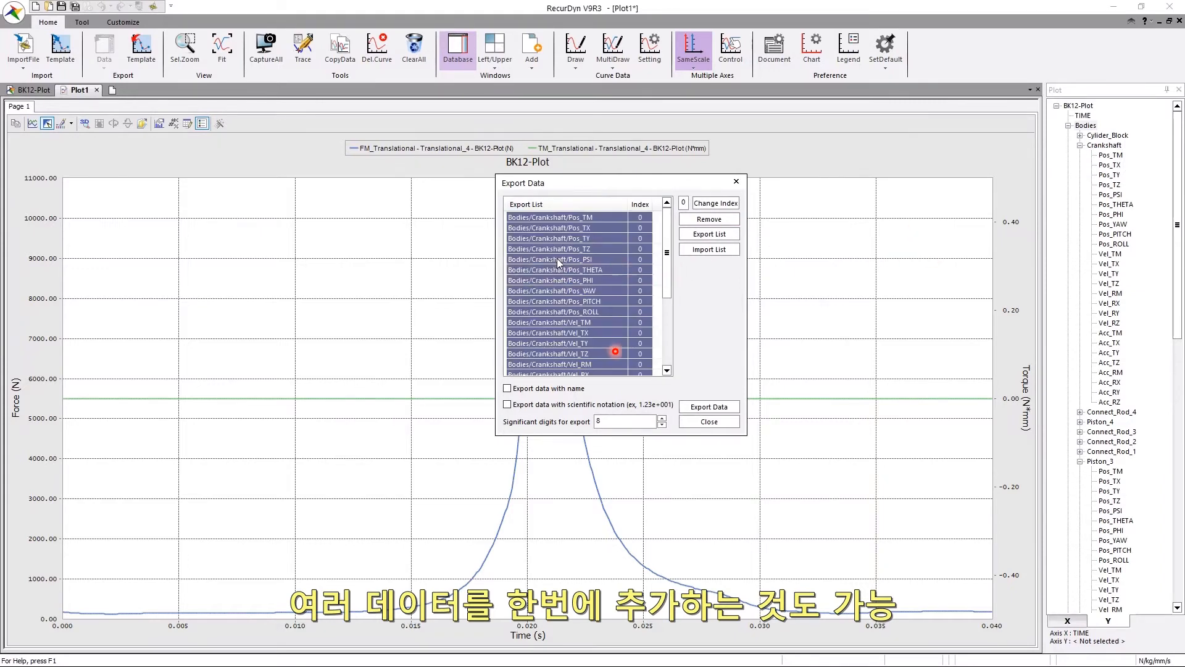
{"action": "left_click", "coordinate": [709, 219]}
Step: Add the results of all bodies to the export list and export them to Bodies.csv
{"action": "left_click_drag", "start_coordinate": [812, 195], "coordinate": [613, 275]}
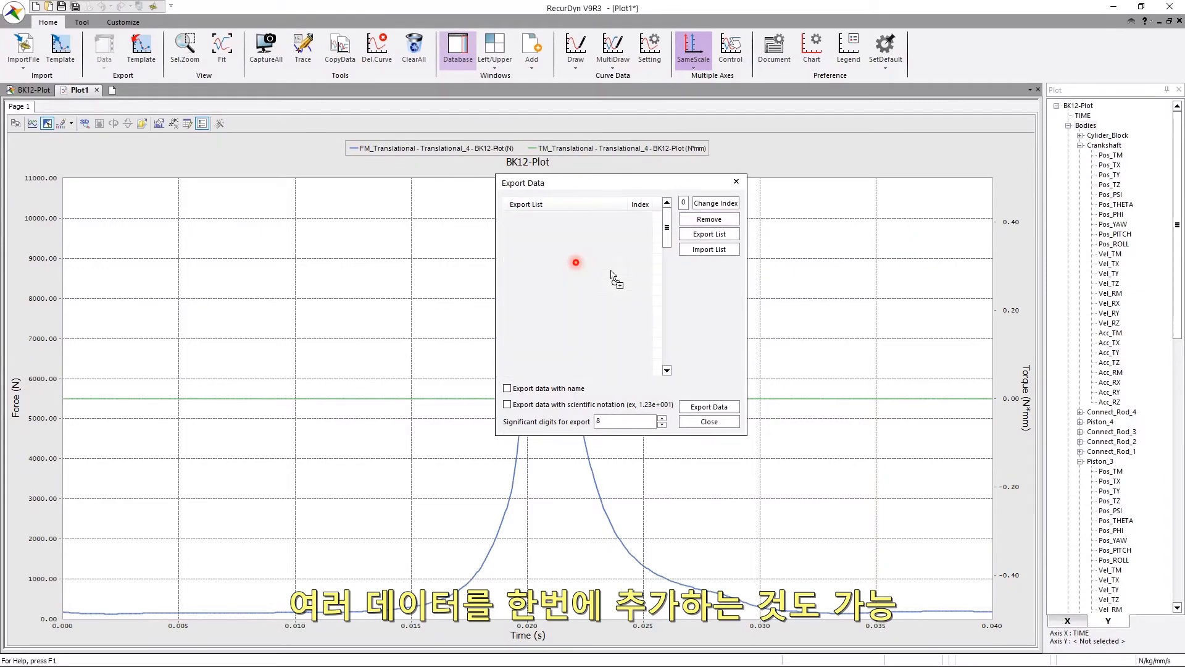
{"action": "left_click_drag", "start_coordinate": [670, 215], "coordinate": [669, 369]}
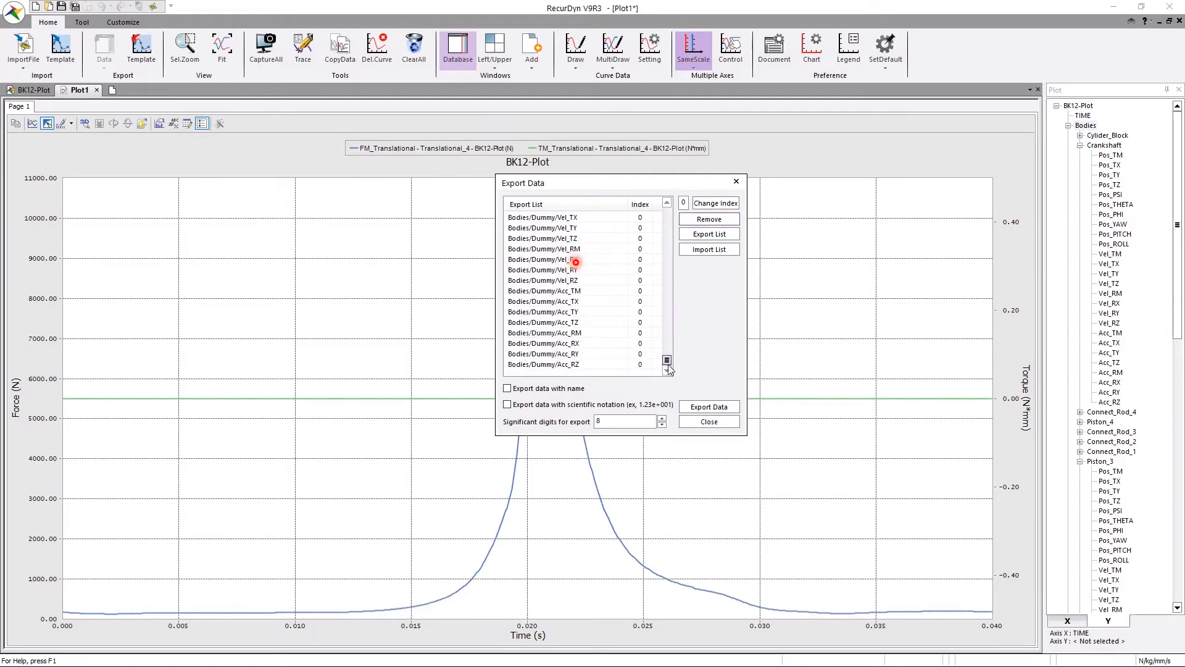
{"action": "left_click", "coordinate": [720, 409]}
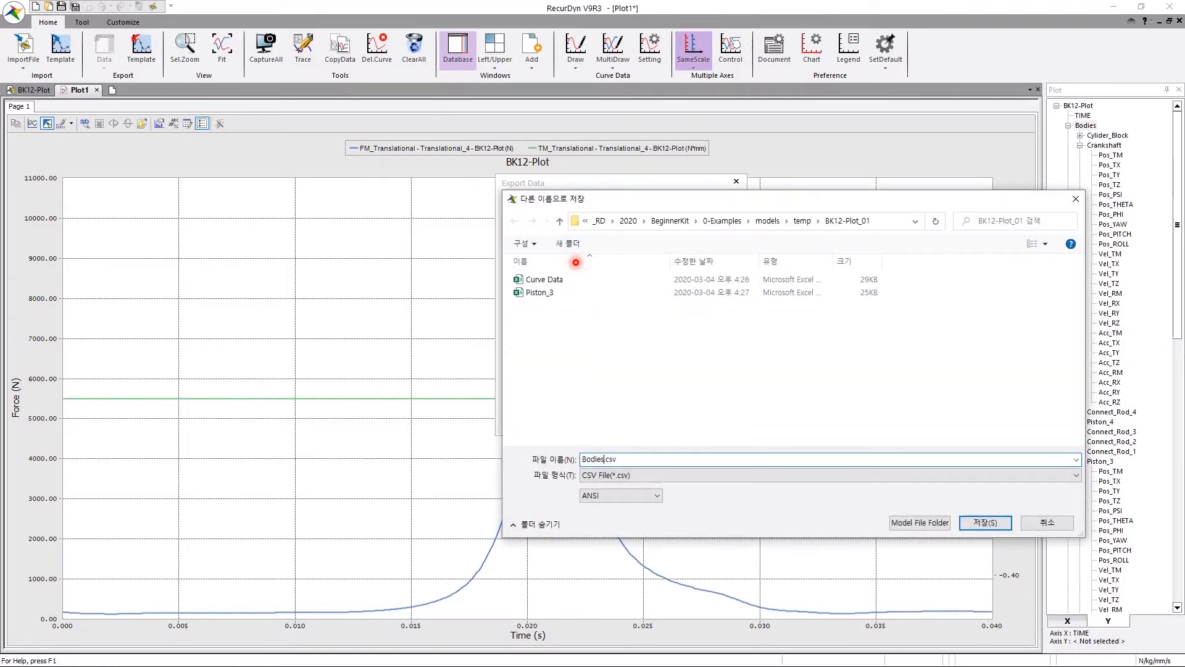
{"action": "left_click", "coordinate": [985, 524]}
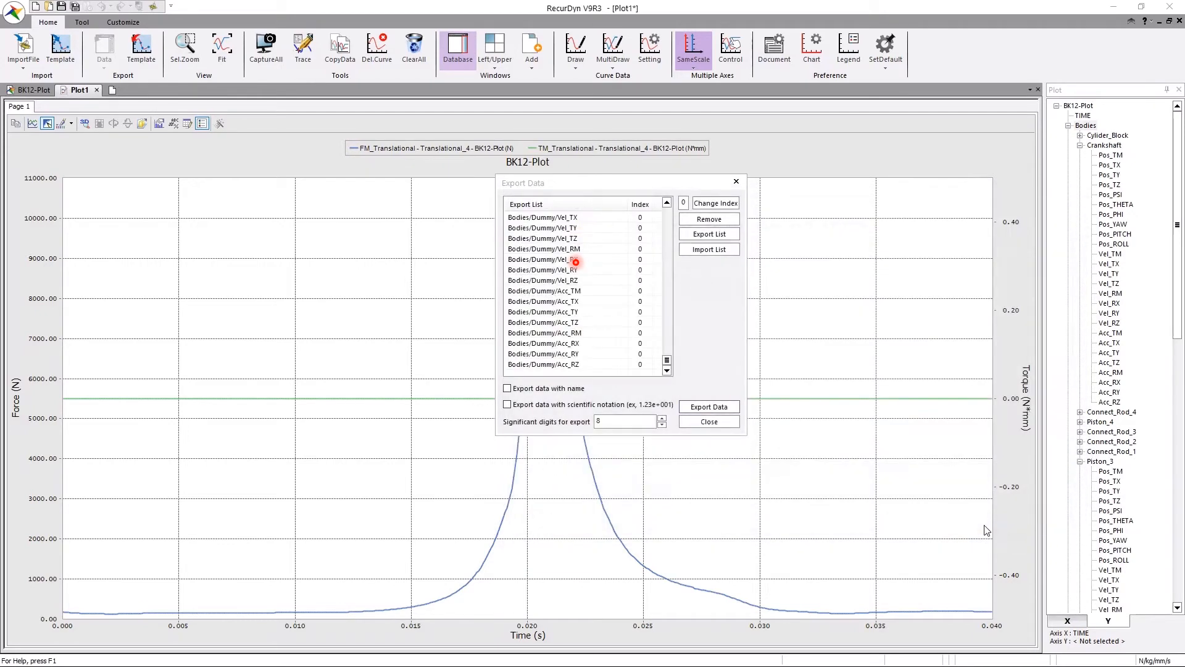
Step: Switch to File Explorer and view the exported Curve Data and Piston_3 CSV files as text in Notepad
{"action": "left_click", "coordinate": [714, 409]}
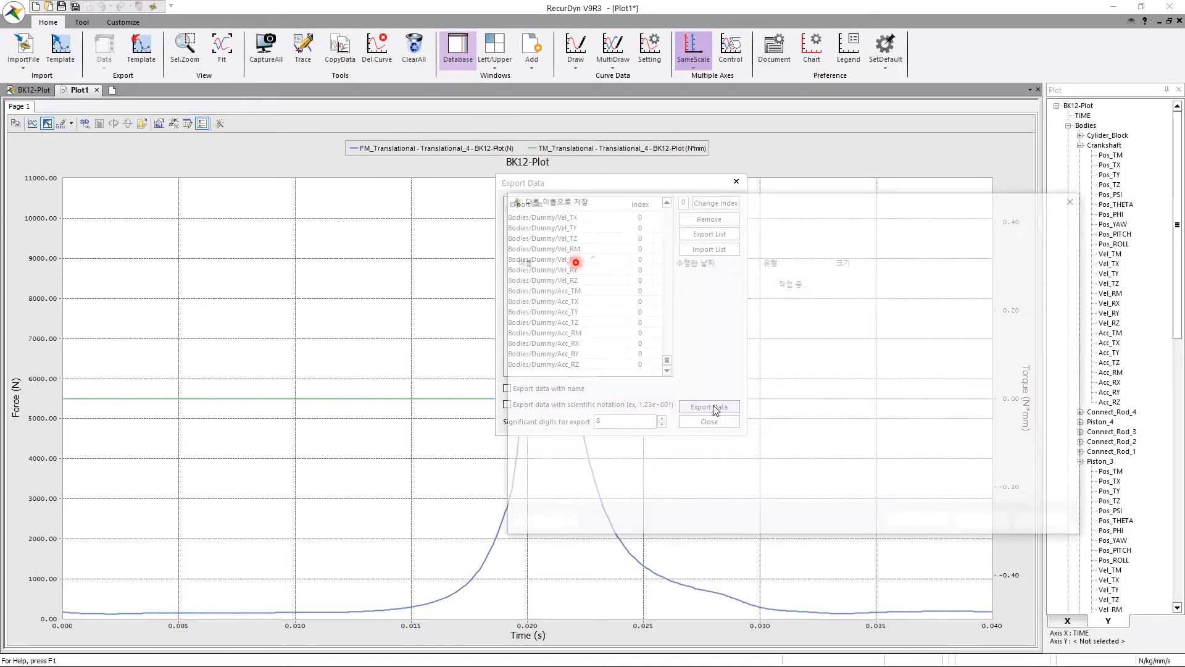
{"action": "key", "text": "alt+Tab"}
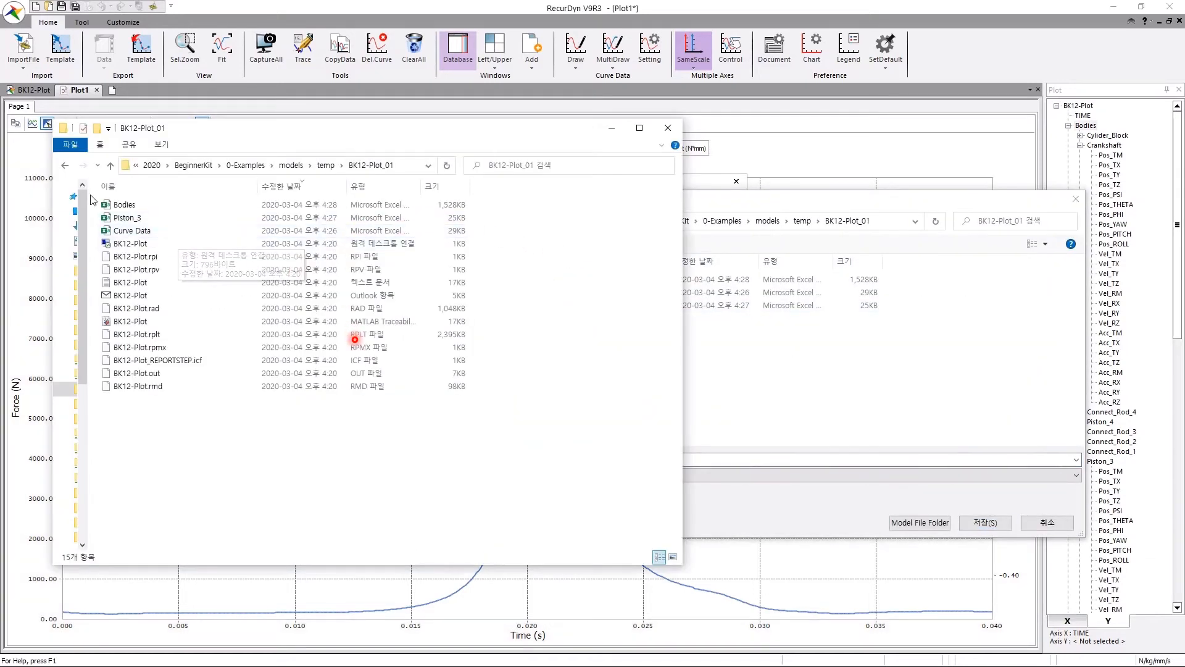
{"action": "left_click", "coordinate": [128, 231]}
{"action": "right_click", "coordinate": [127, 229]}
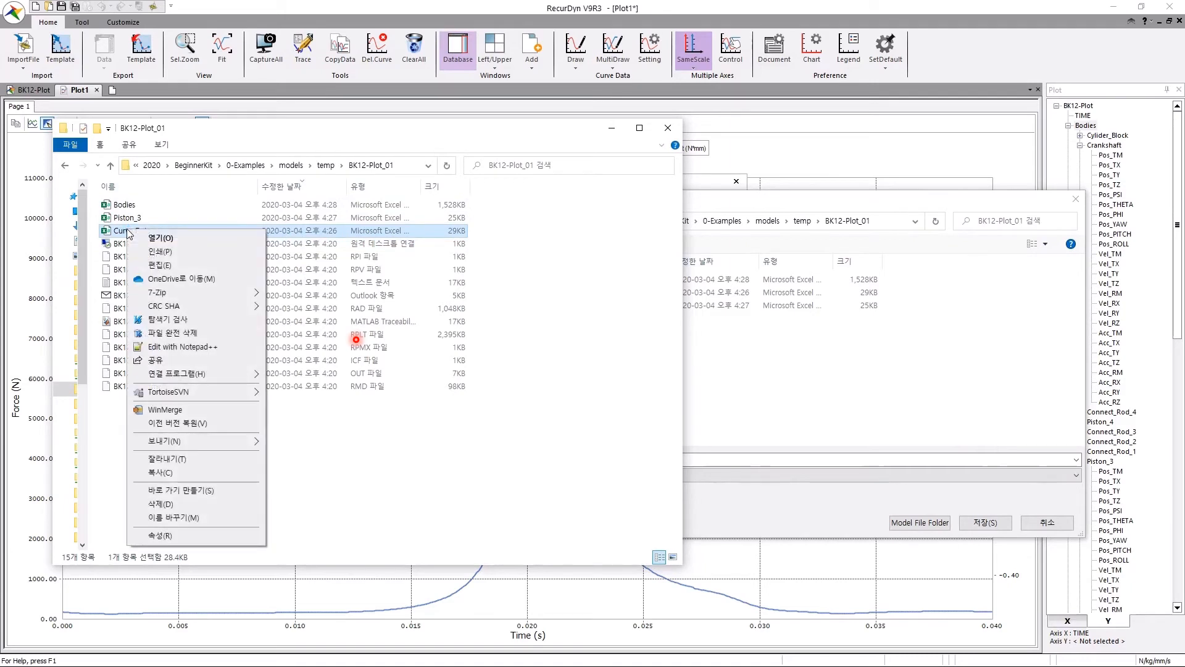
{"action": "left_click", "coordinate": [143, 265]}
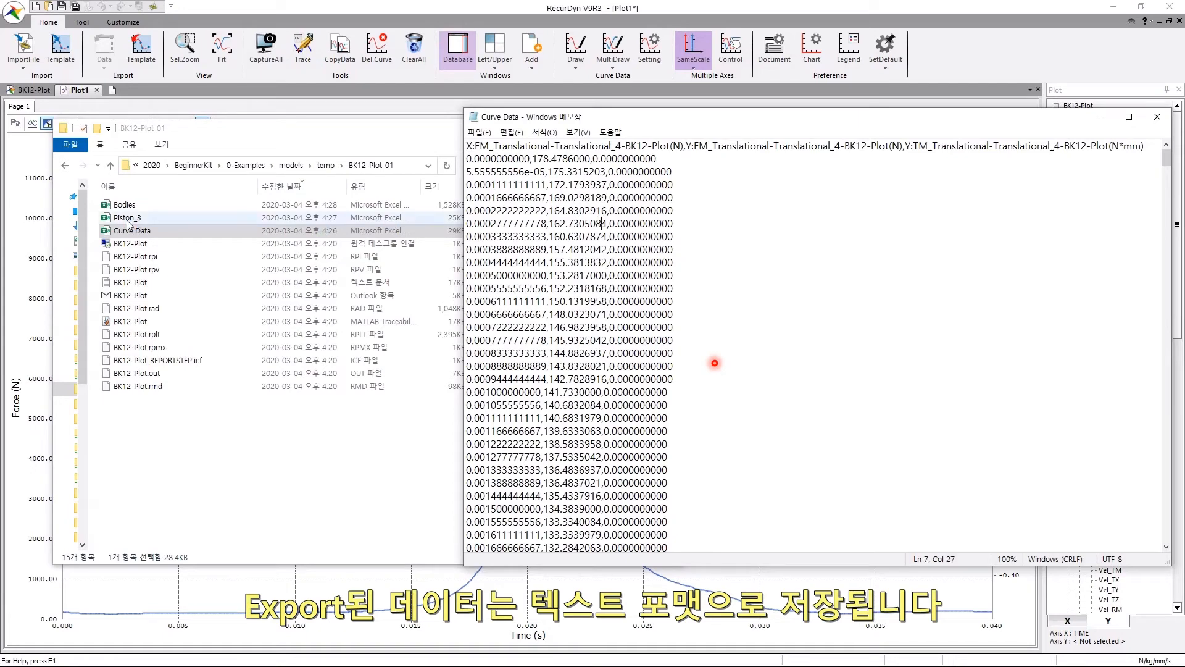
{"action": "left_click_drag", "start_coordinate": [128, 218], "coordinate": [590, 245]}
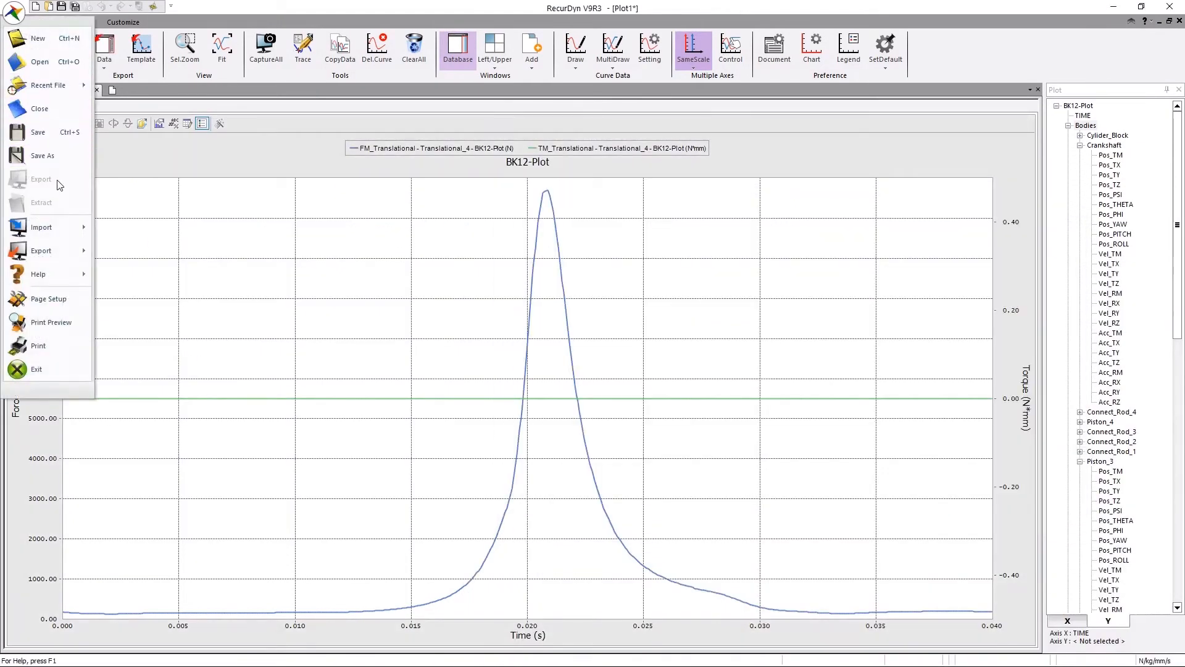
Step: Import the Curve Data and Piston_3 CSV files into the plot database in RecurDyn
{"action": "mouse_move", "coordinate": [57, 236]}
{"action": "left_click", "coordinate": [127, 224]}
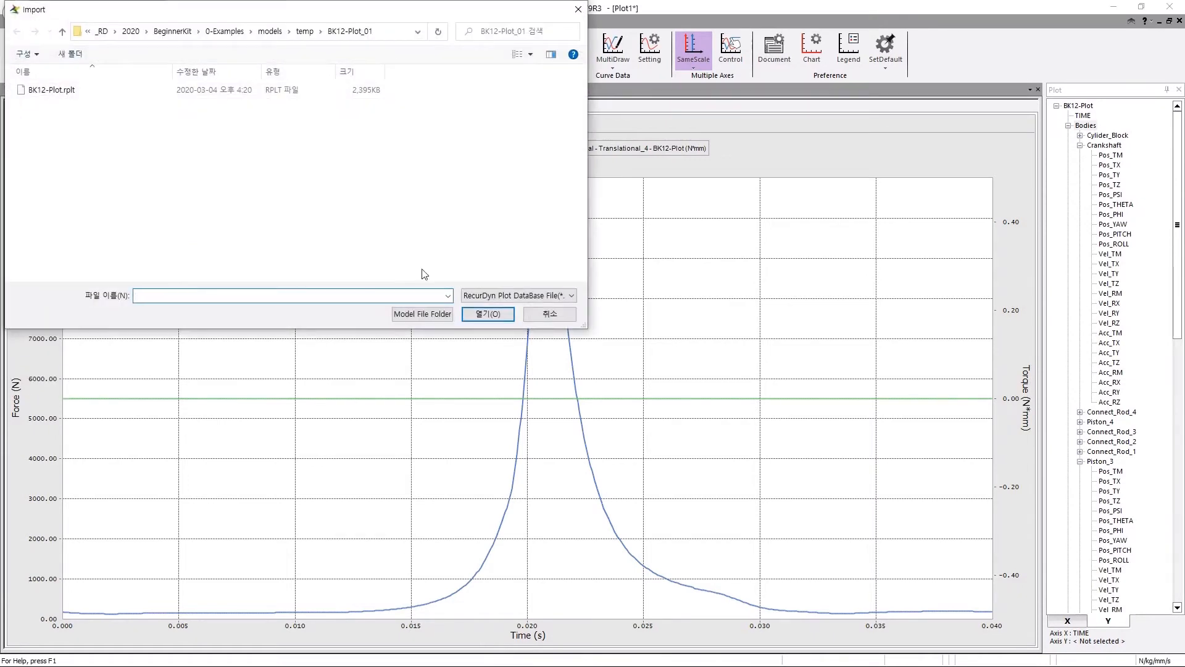
{"action": "left_click", "coordinate": [519, 295]}
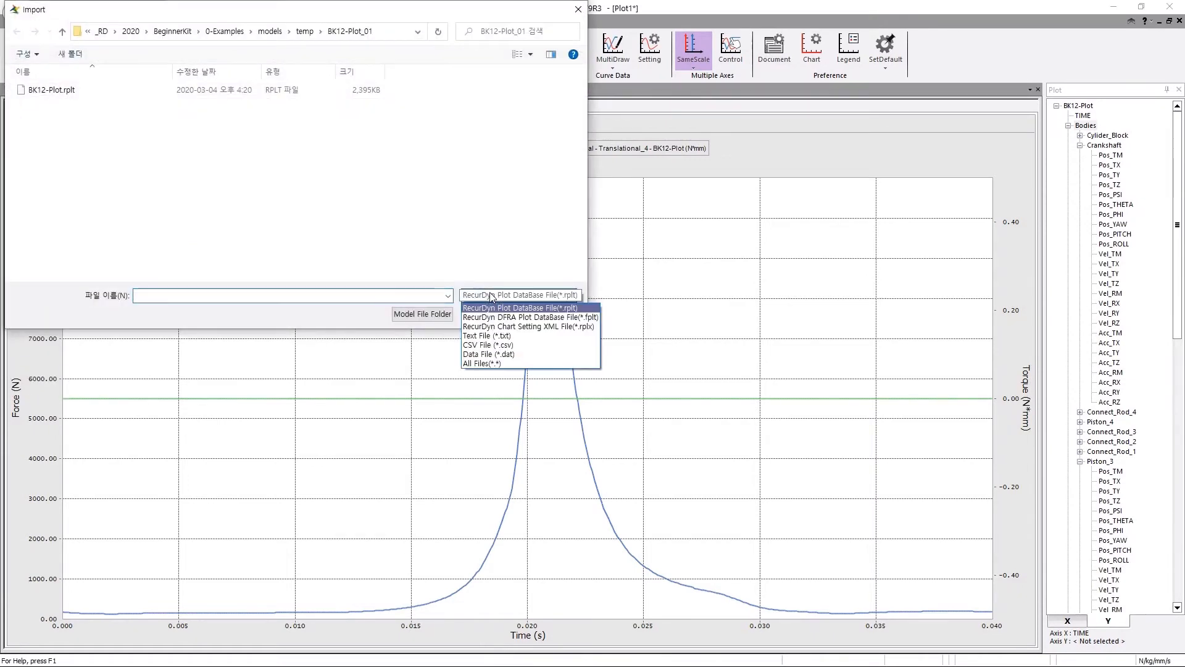
{"action": "left_click", "coordinate": [522, 344]}
{"action": "left_click", "coordinate": [52, 116]}
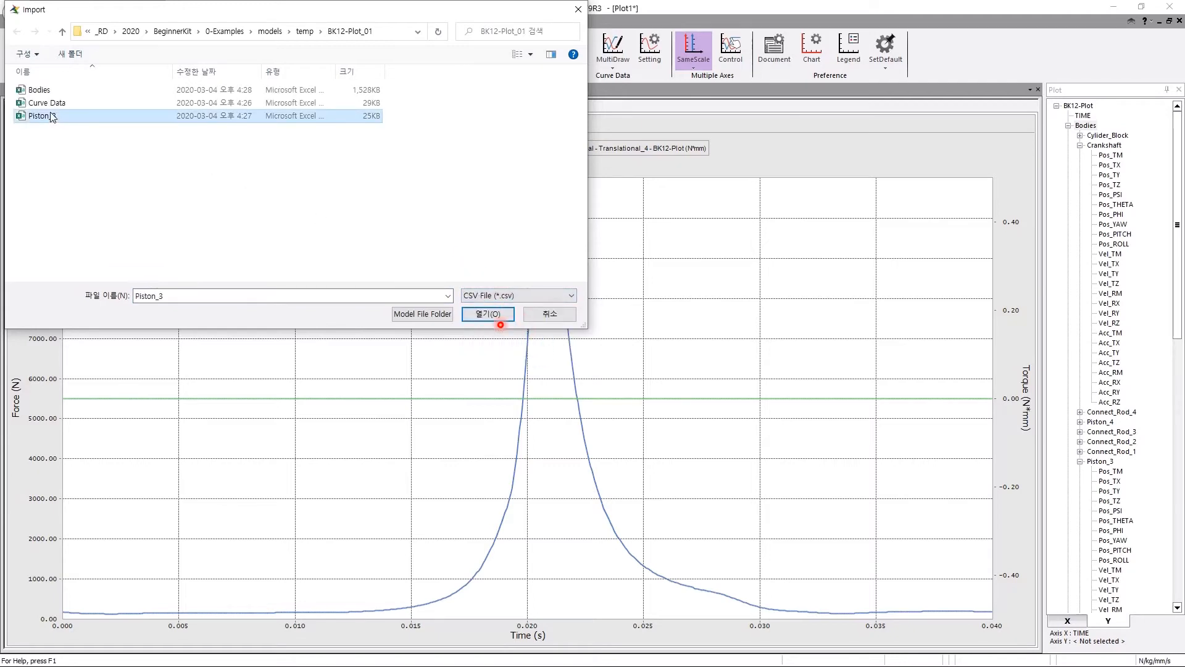
{"action": "left_click", "coordinate": [45, 103], "text": "ctrl"}
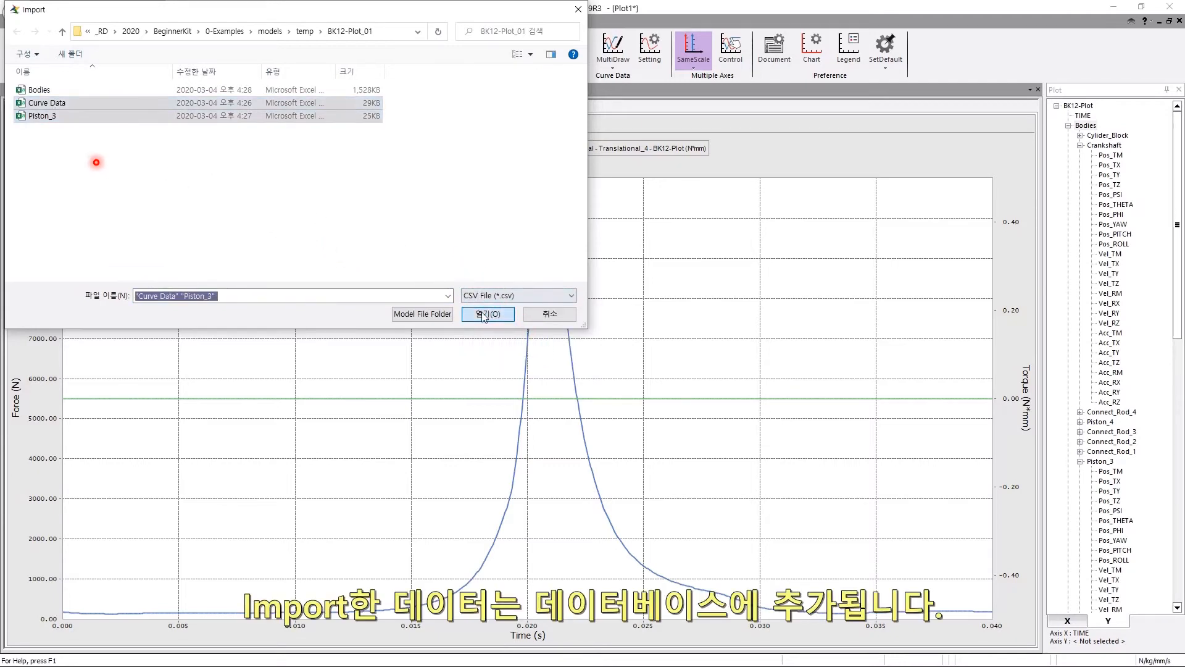
{"action": "left_click", "coordinate": [484, 315]}
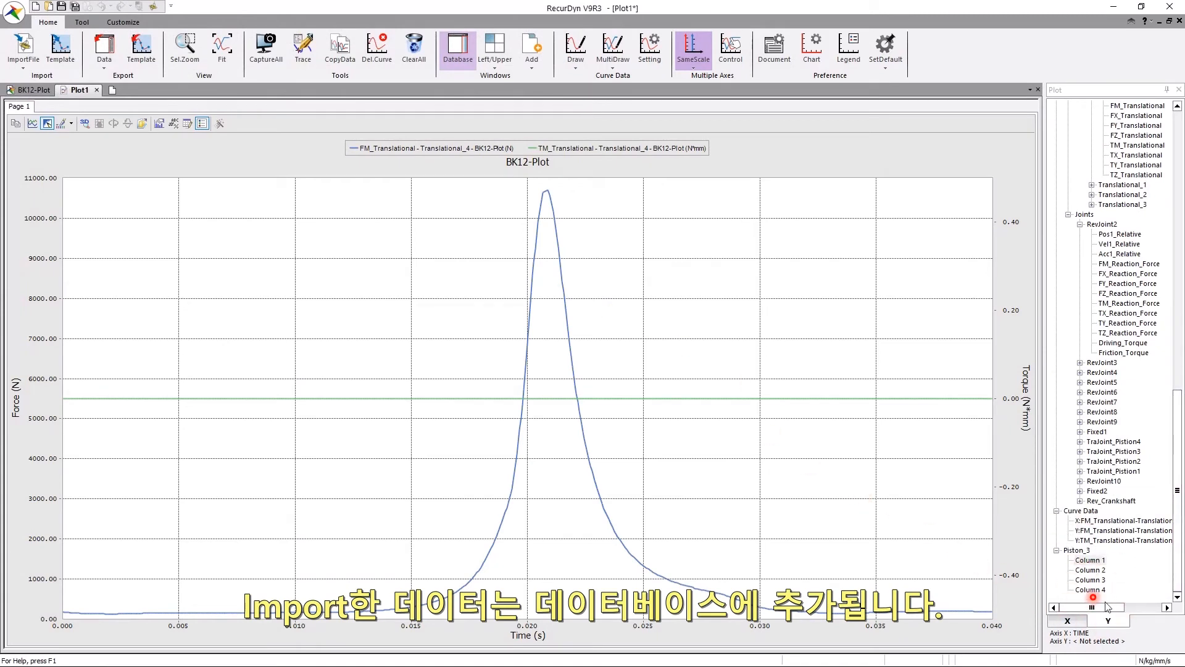
Step: Clear the plot and draw the imported Curve Data's Y:FM_Translational column against its X:FM_Translational column
{"action": "key", "text": "Return"}
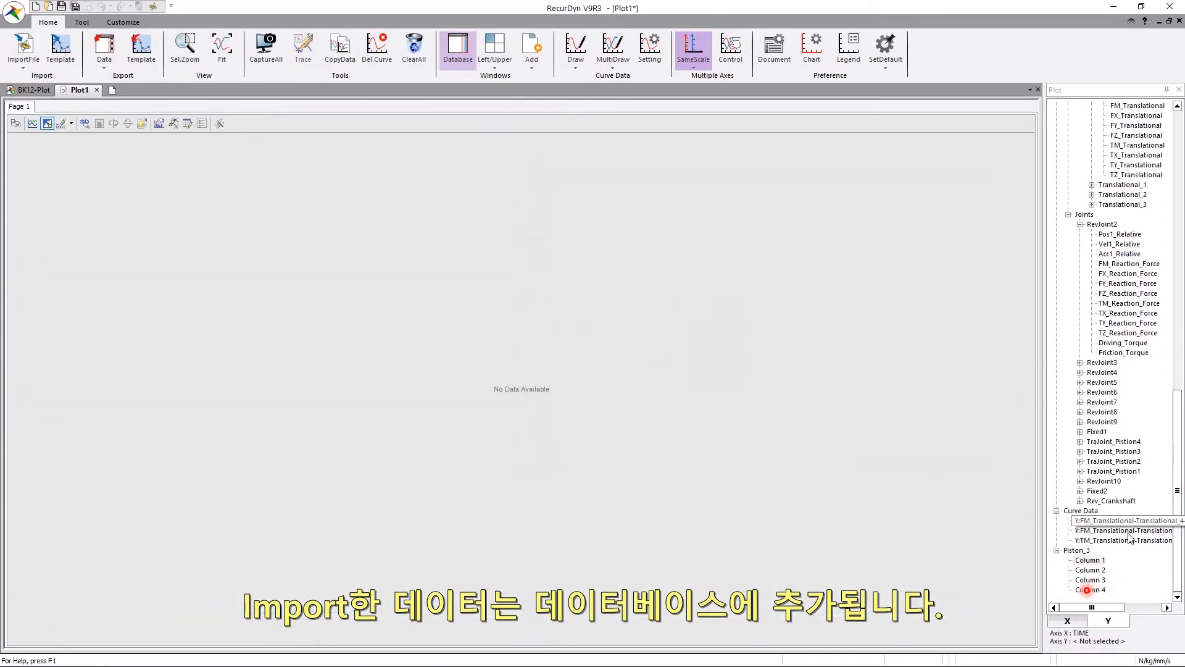
{"action": "left_click", "coordinate": [1133, 522]}
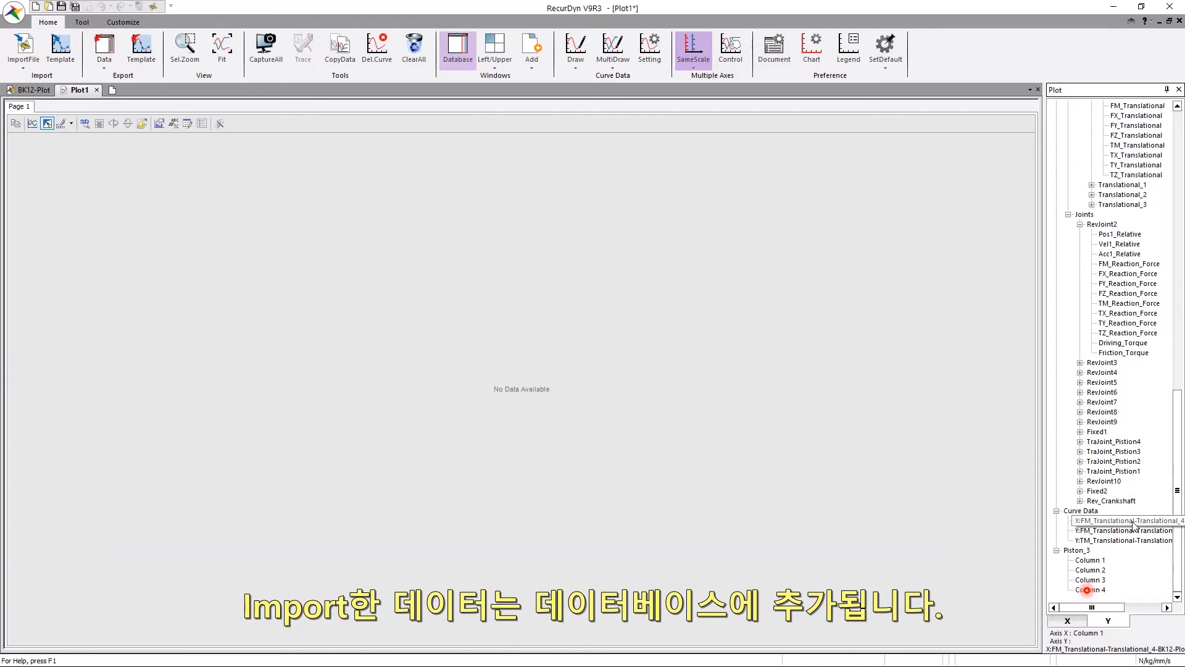
{"action": "left_click", "coordinate": [1071, 620]}
{"action": "left_click", "coordinate": [1096, 521]}
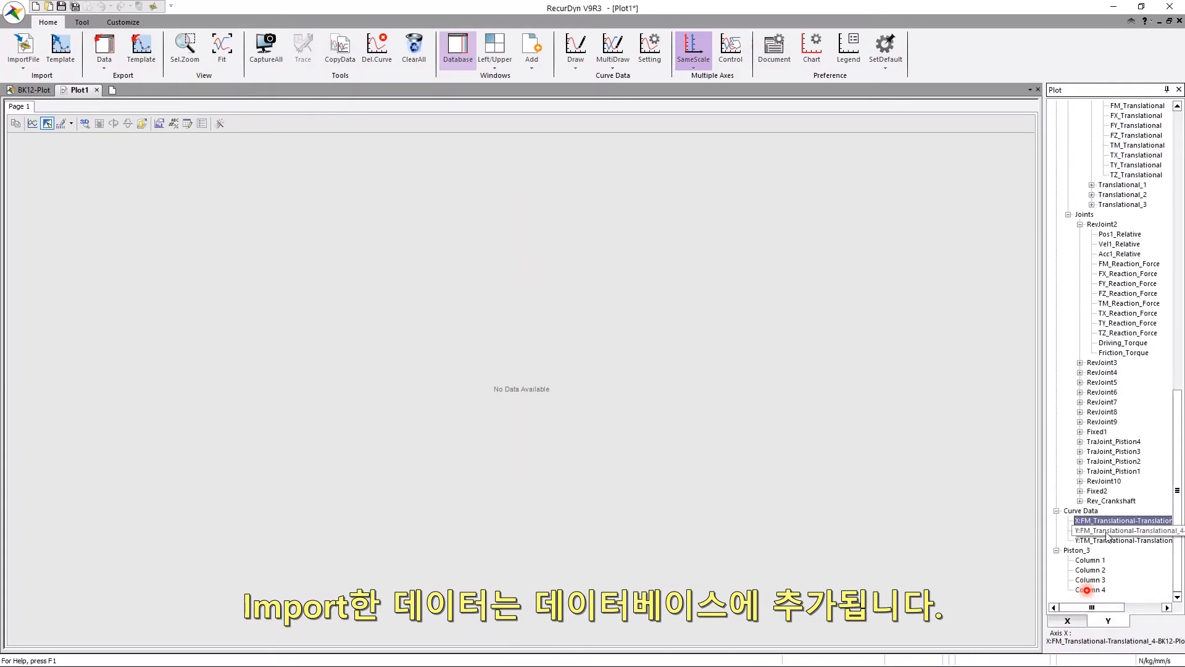
{"action": "double_click", "coordinate": [1108, 531]}
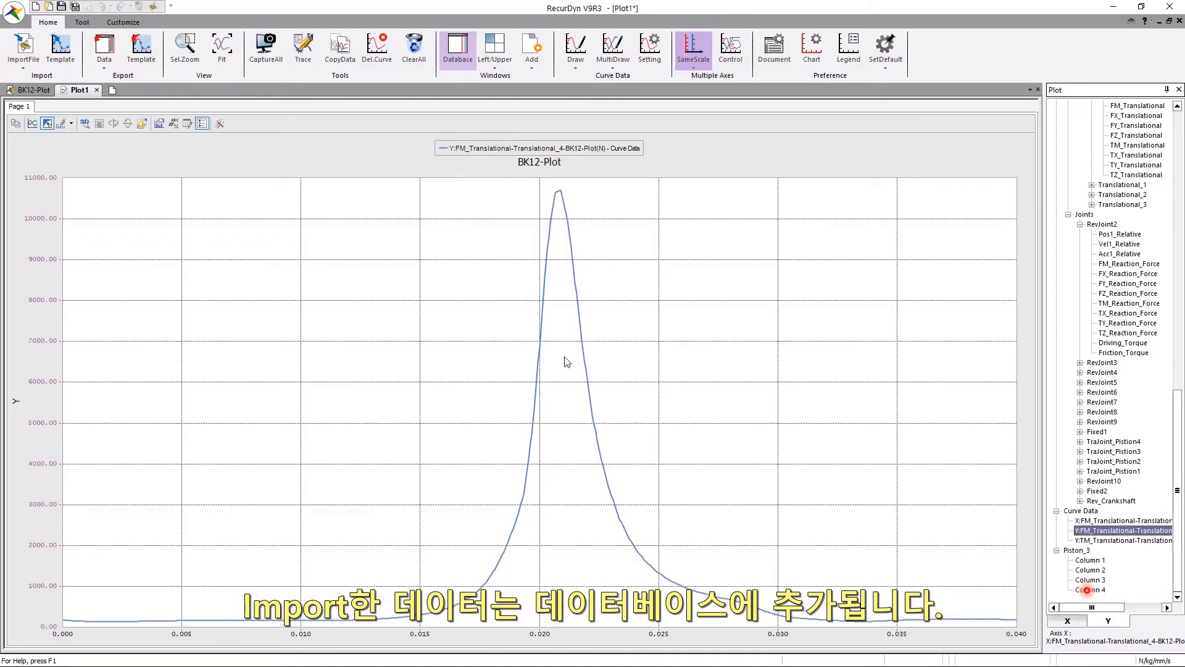
{"action": "left_click", "coordinate": [825, 451]}
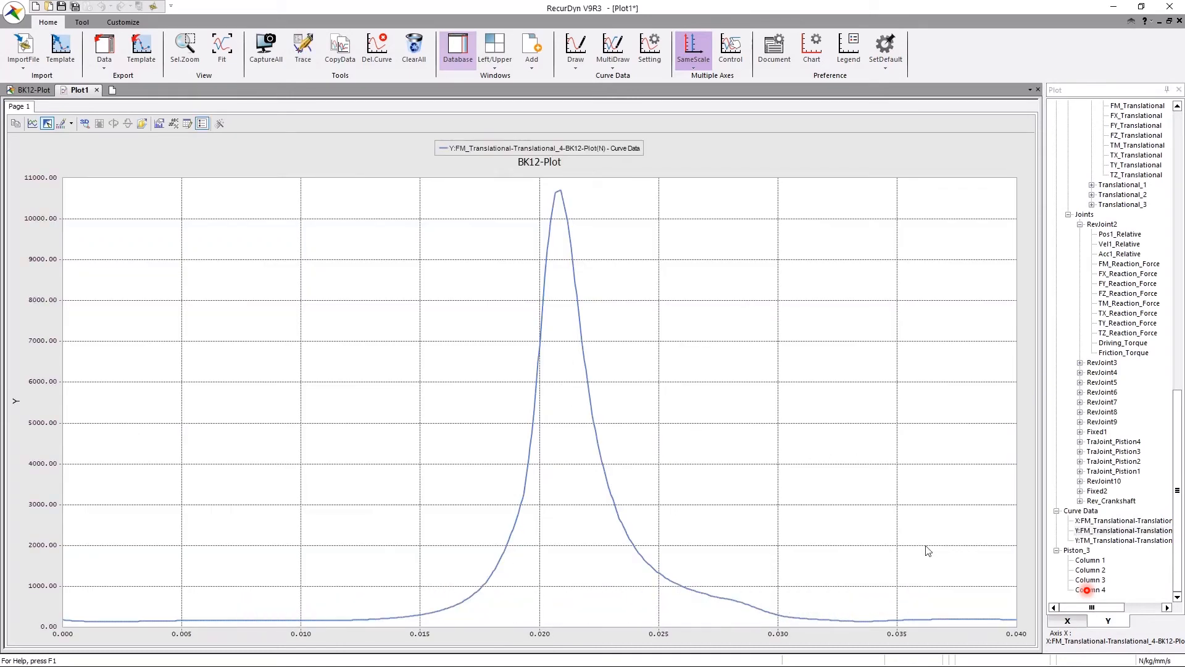
Step: Clear the plot and draw Column 2 of the imported Piston_3 data against Column 1
{"action": "left_click", "coordinate": [1066, 622]}
{"action": "key", "text": "Return"}
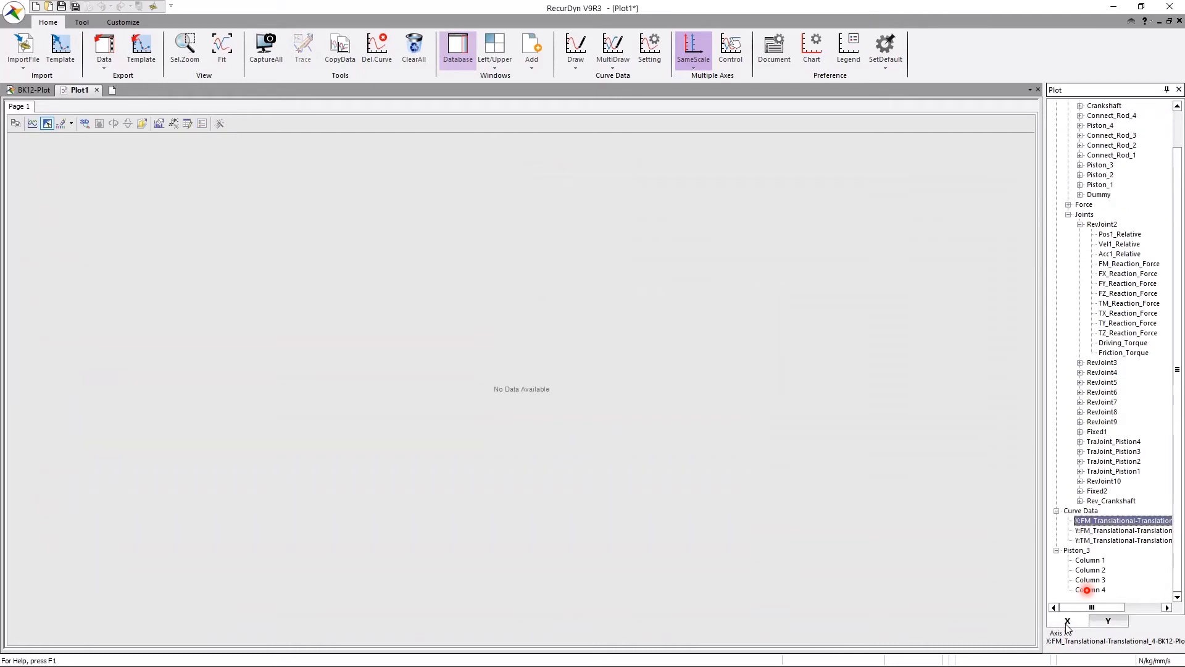
{"action": "left_click", "coordinate": [1103, 561]}
{"action": "left_click", "coordinate": [1107, 621]}
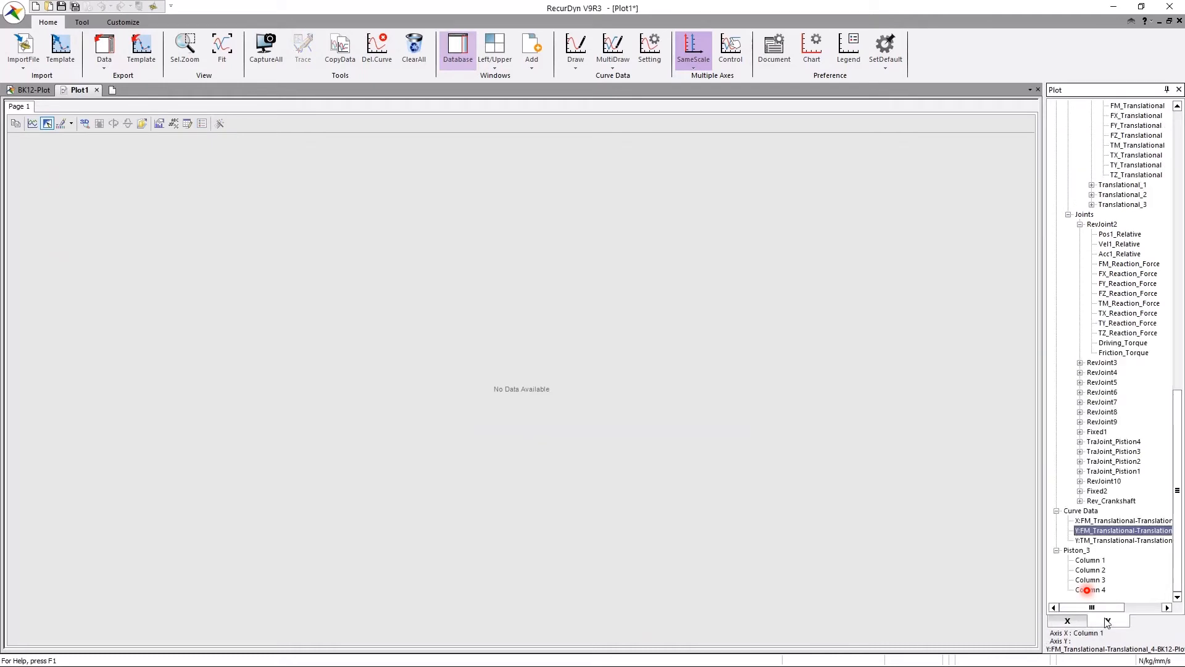
{"action": "left_click", "coordinate": [1091, 570]}
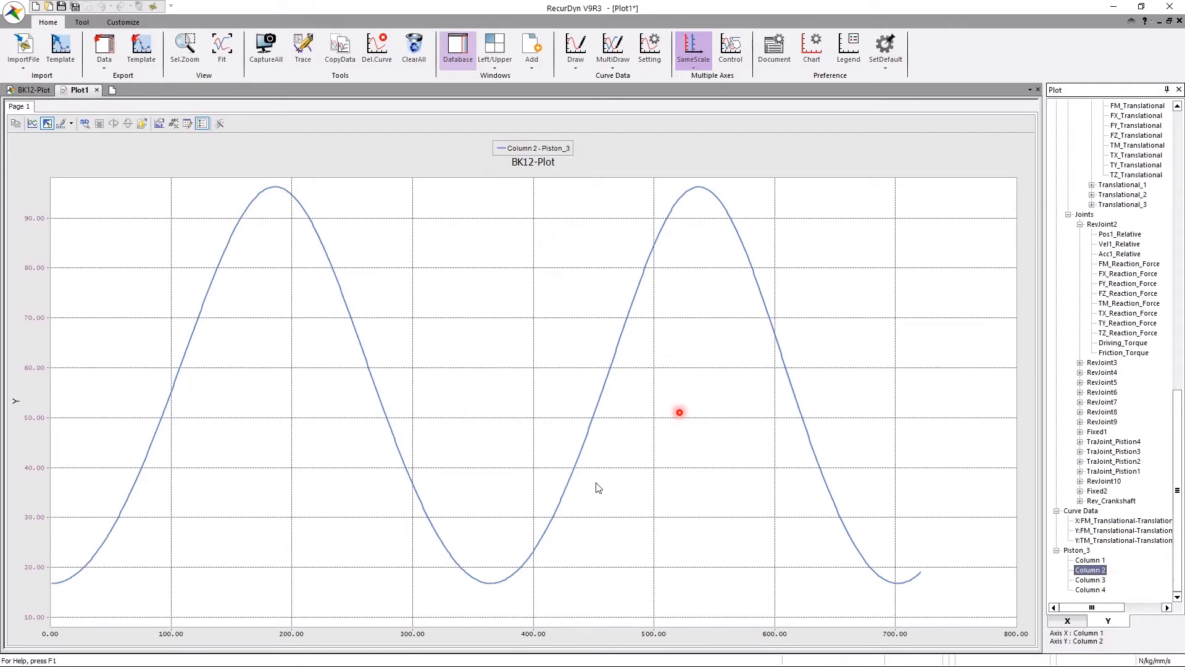
Step: Trace the Column 2 - Piston_3 curve to read its point values, minimum, maximum, average and RMS
{"action": "left_click", "coordinate": [302, 53]}
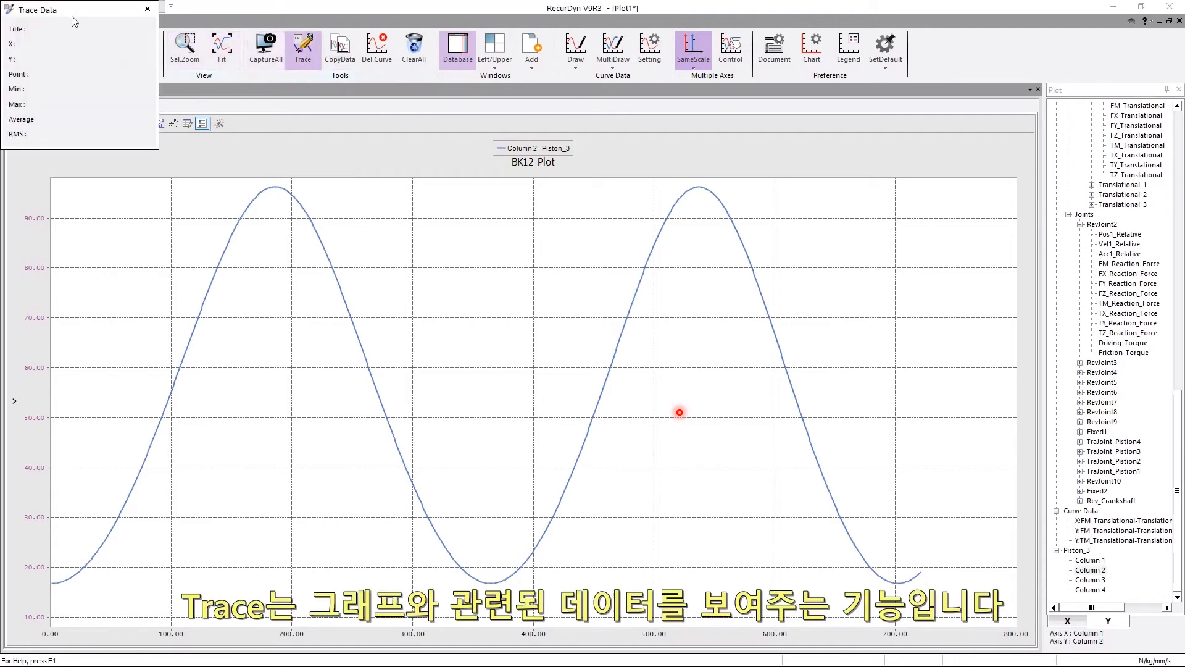
{"action": "left_click_drag", "start_coordinate": [72, 16], "coordinate": [97, 90]}
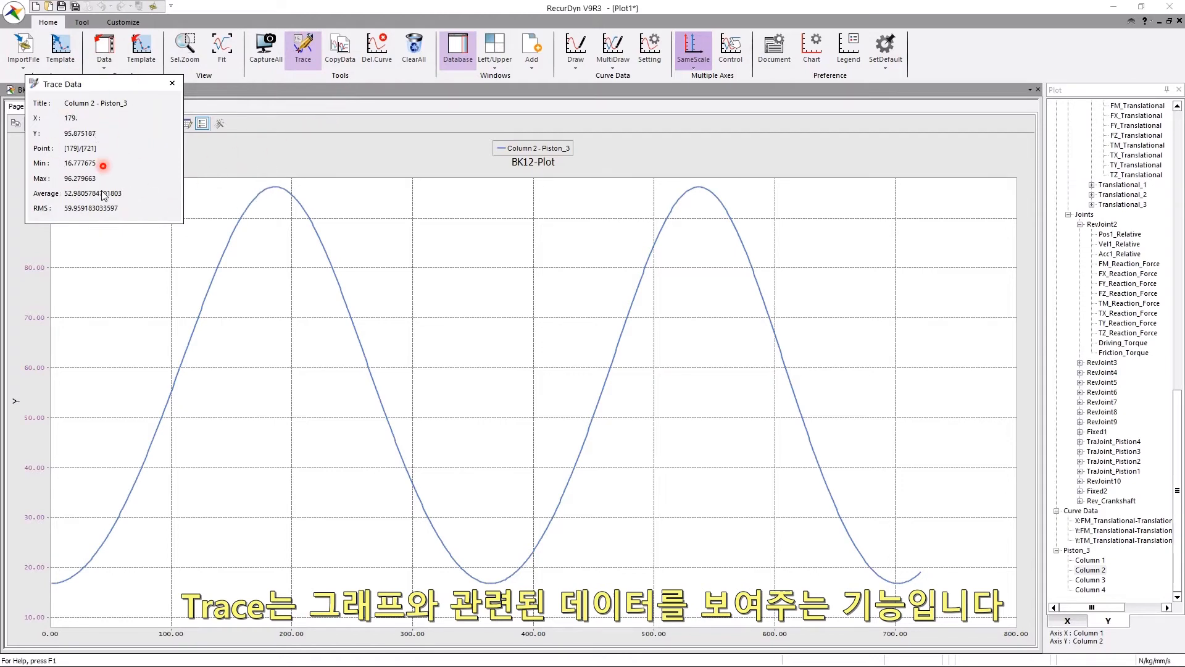
{"action": "left_click", "coordinate": [173, 83]}
Step: Clear the plot and draw the Crankshaft's Pos_TY curve against TIME
{"action": "key", "text": "Return"}
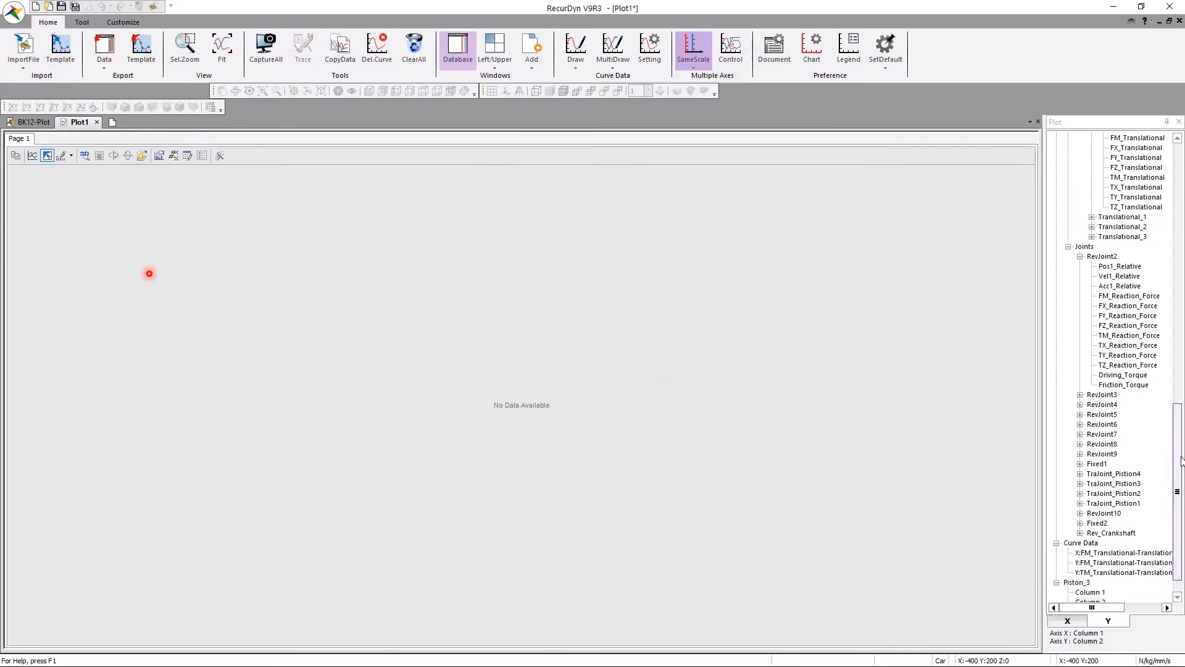
{"action": "left_click_drag", "start_coordinate": [1178, 466], "coordinate": [1178, 152]}
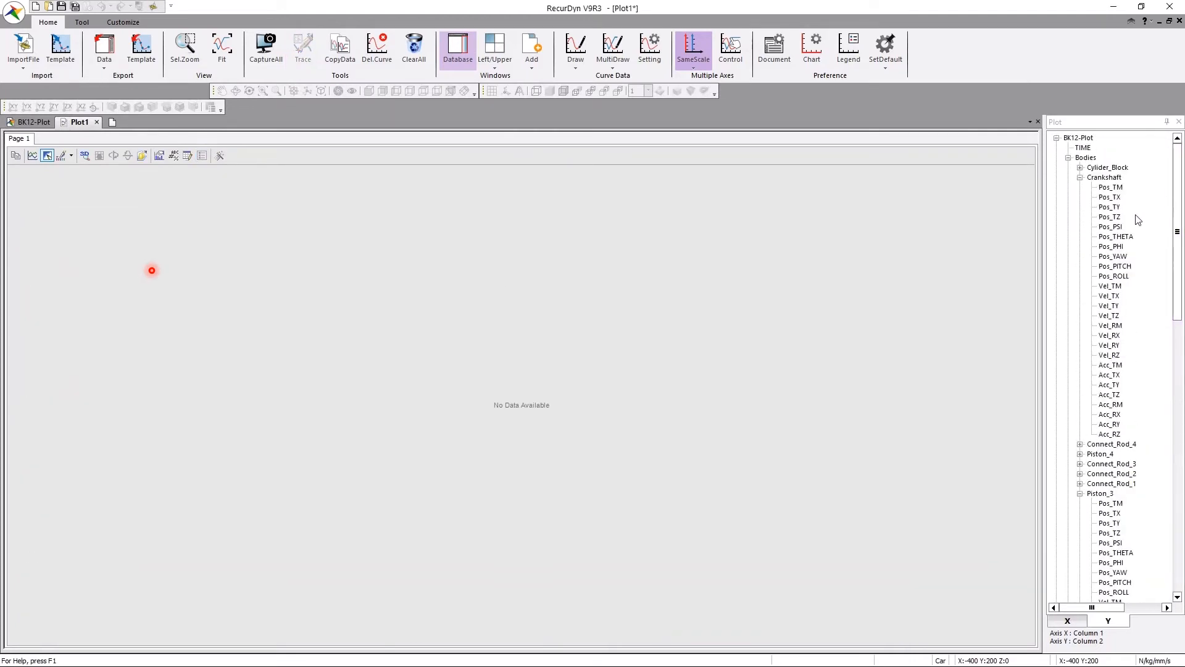
{"action": "double_click", "coordinate": [1111, 208]}
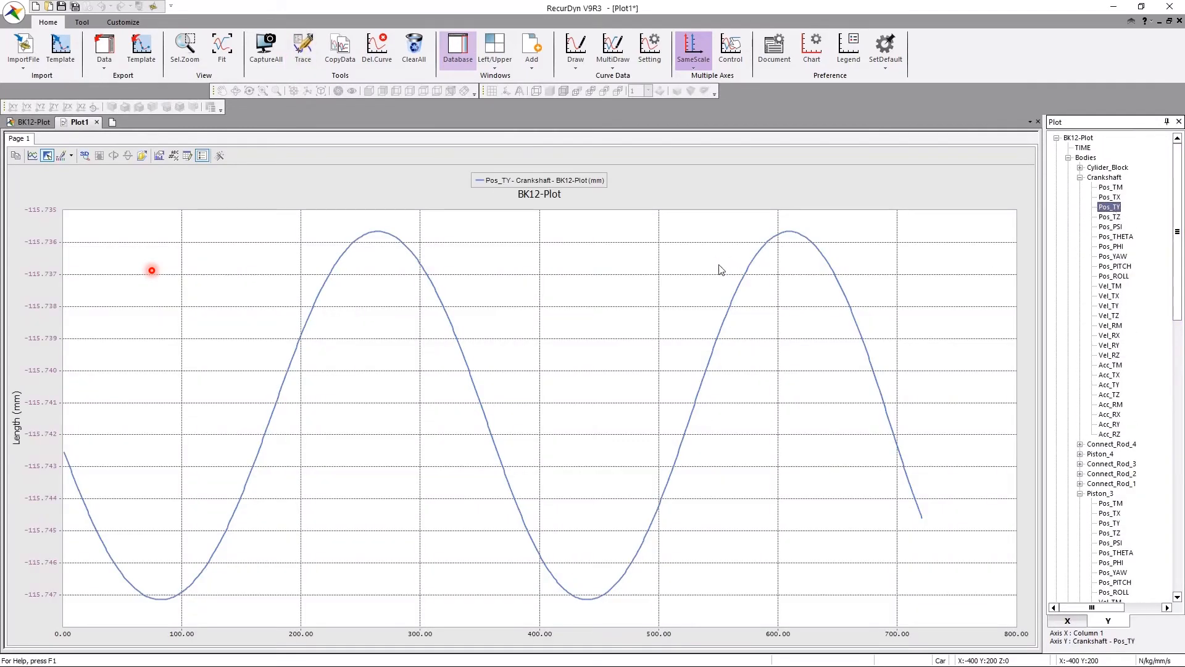
{"action": "left_click", "coordinate": [697, 270]}
{"action": "key", "text": "Delete"}
{"action": "key", "text": "Return"}
{"action": "double_click", "coordinate": [1105, 207]}
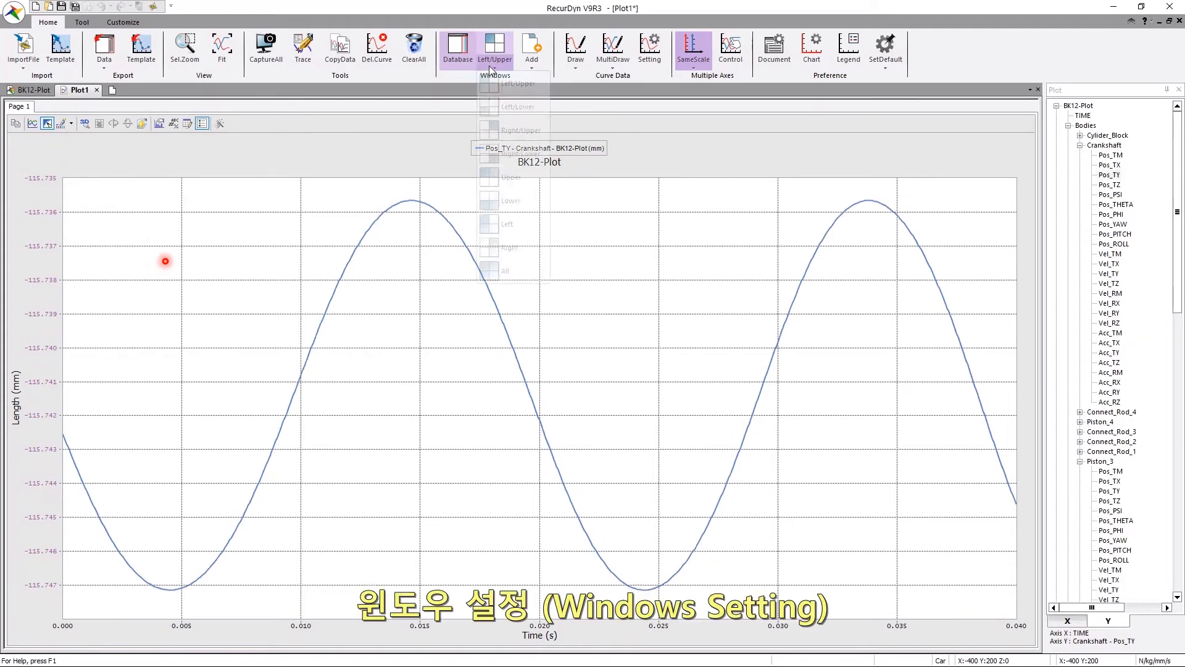
Step: Split the plot view into all four windows and load and play the engine animation in the upper-right one
{"action": "left_click", "coordinate": [495, 60]}
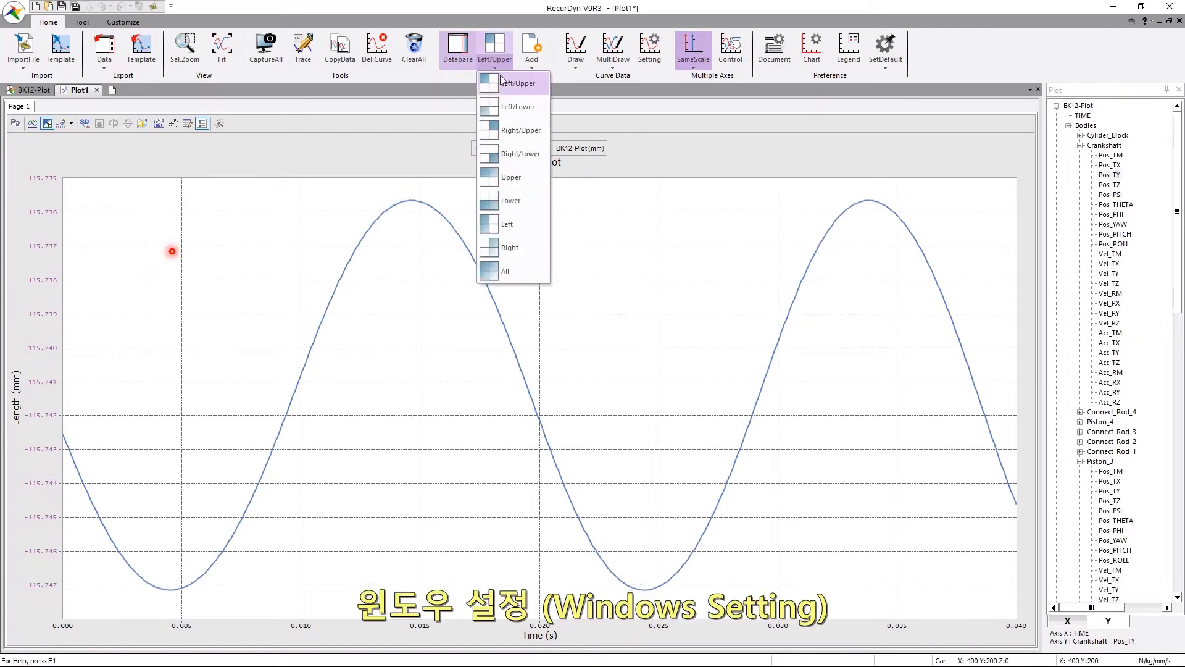
{"action": "left_click", "coordinate": [527, 269]}
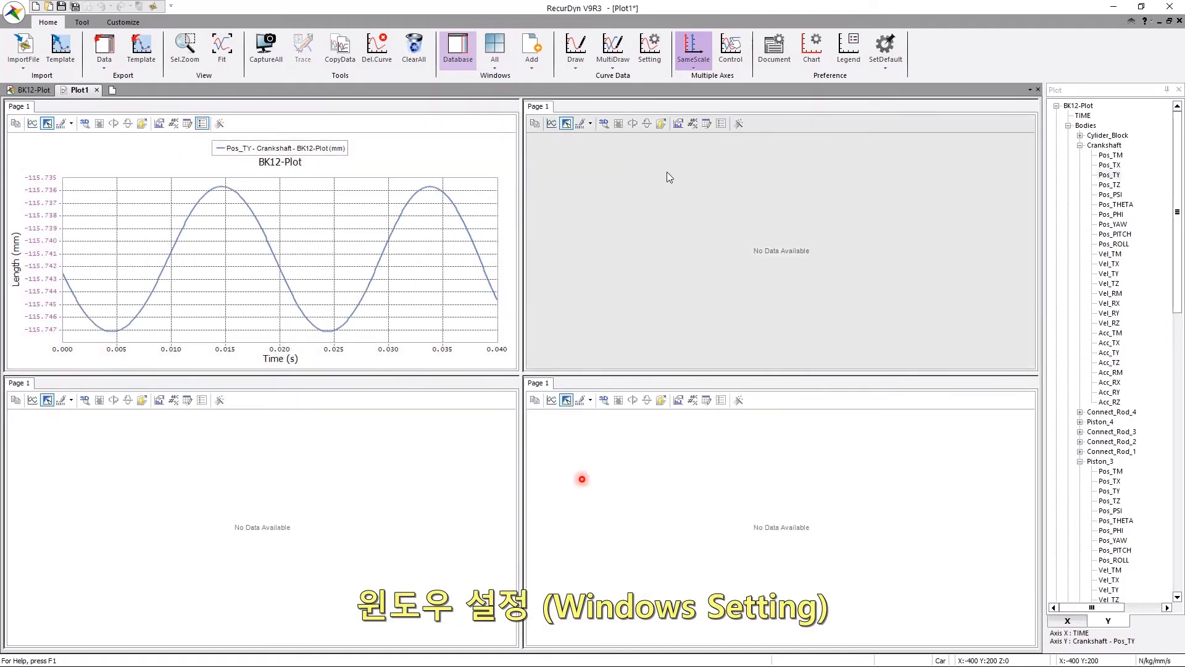
{"action": "left_click", "coordinate": [82, 21]}
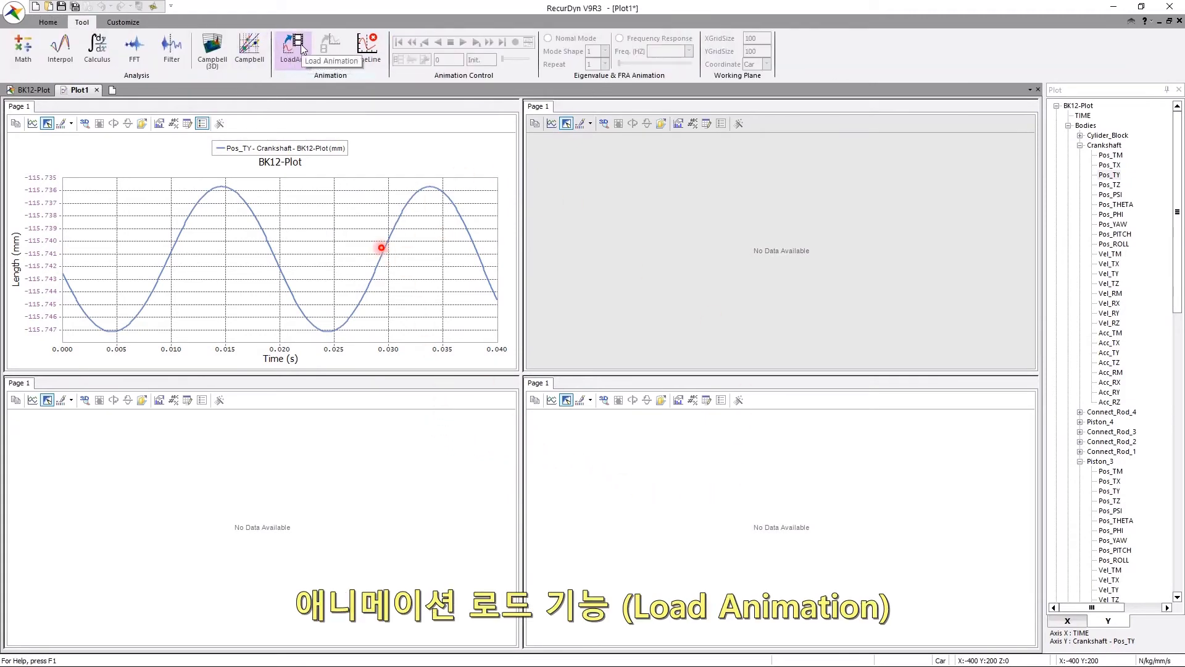
{"action": "left_click", "coordinate": [296, 54]}
{"action": "left_click", "coordinate": [636, 364]}
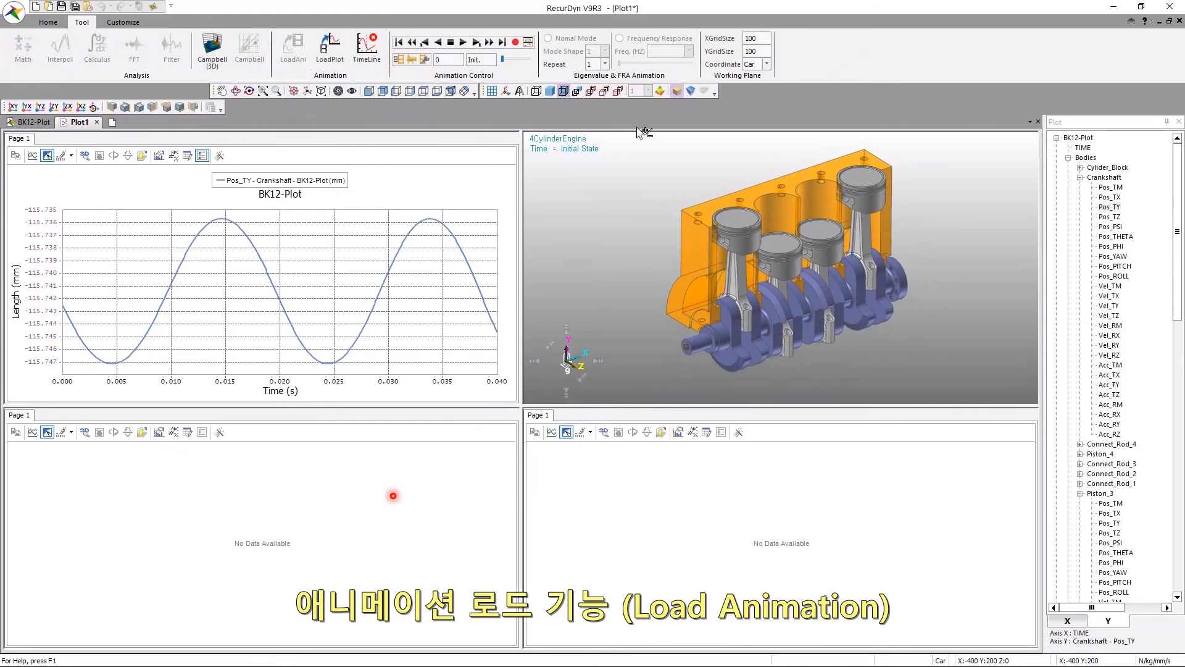
{"action": "left_click", "coordinate": [491, 42]}
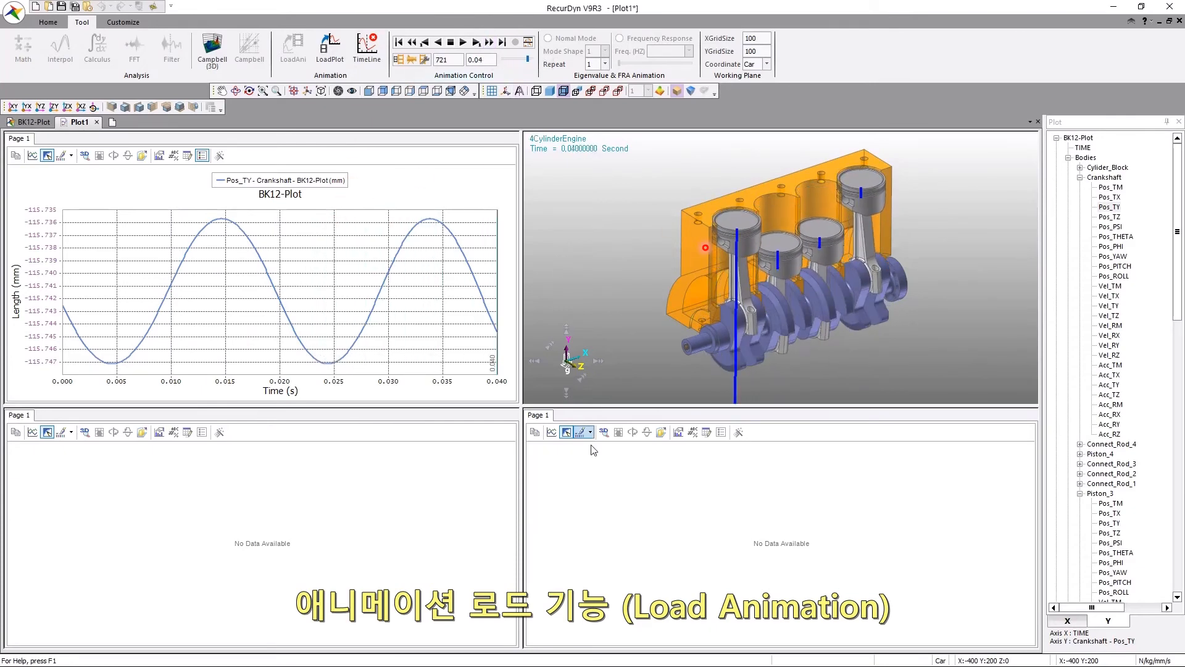
Step: Load another engine animation in the lower-right window and play it viewed straight from the side
{"action": "left_click", "coordinate": [601, 534]}
{"action": "left_click", "coordinate": [295, 47]}
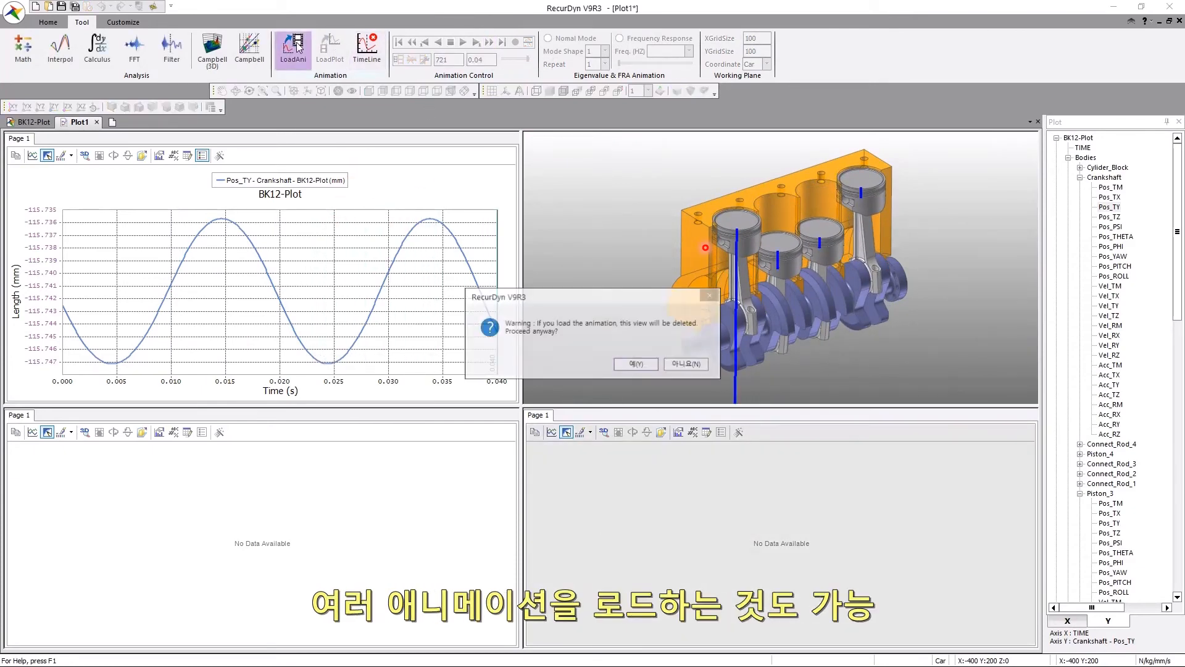
{"action": "left_click", "coordinate": [636, 364]}
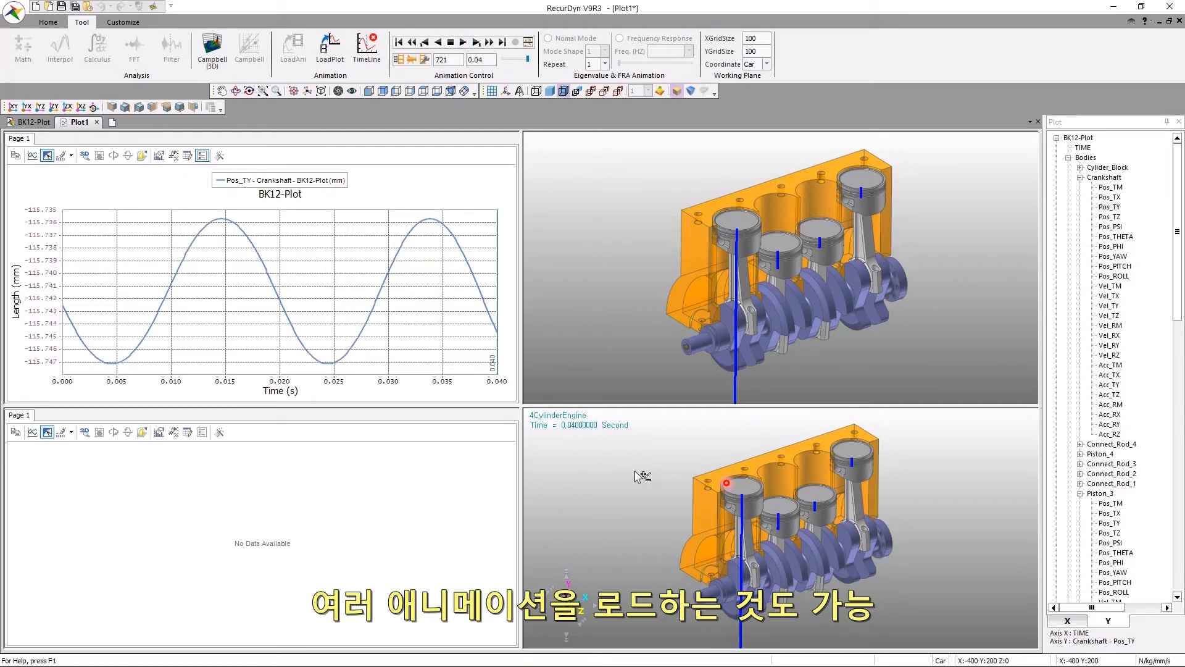
{"action": "key", "text": "z"}
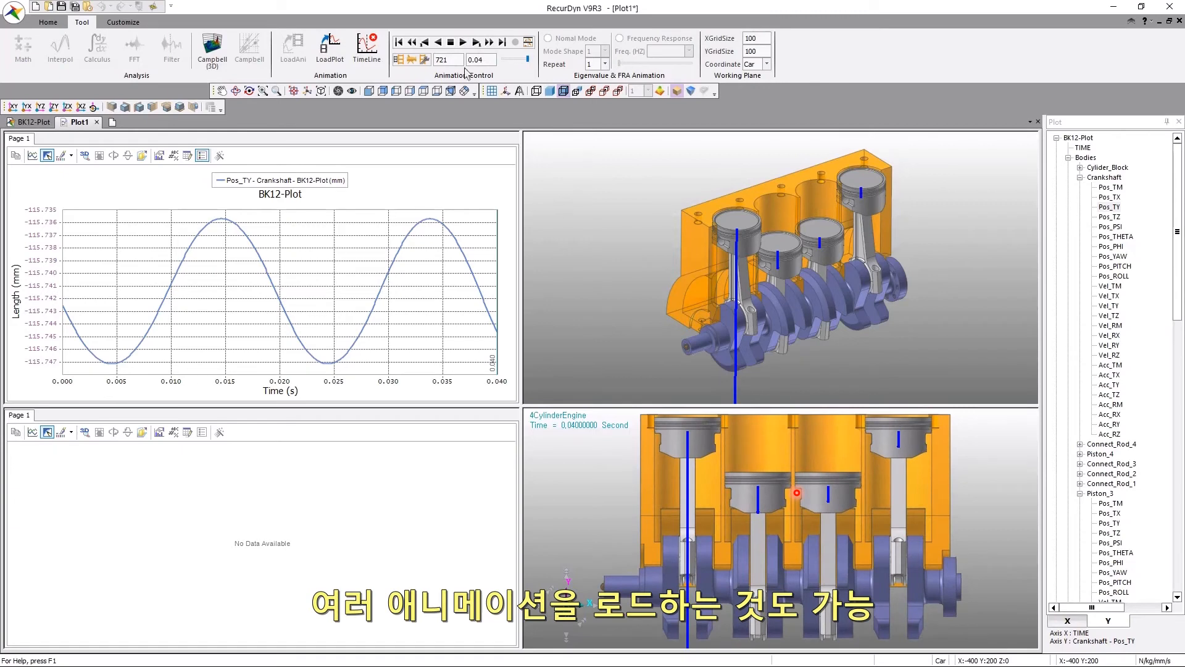
{"action": "left_click", "coordinate": [490, 42]}
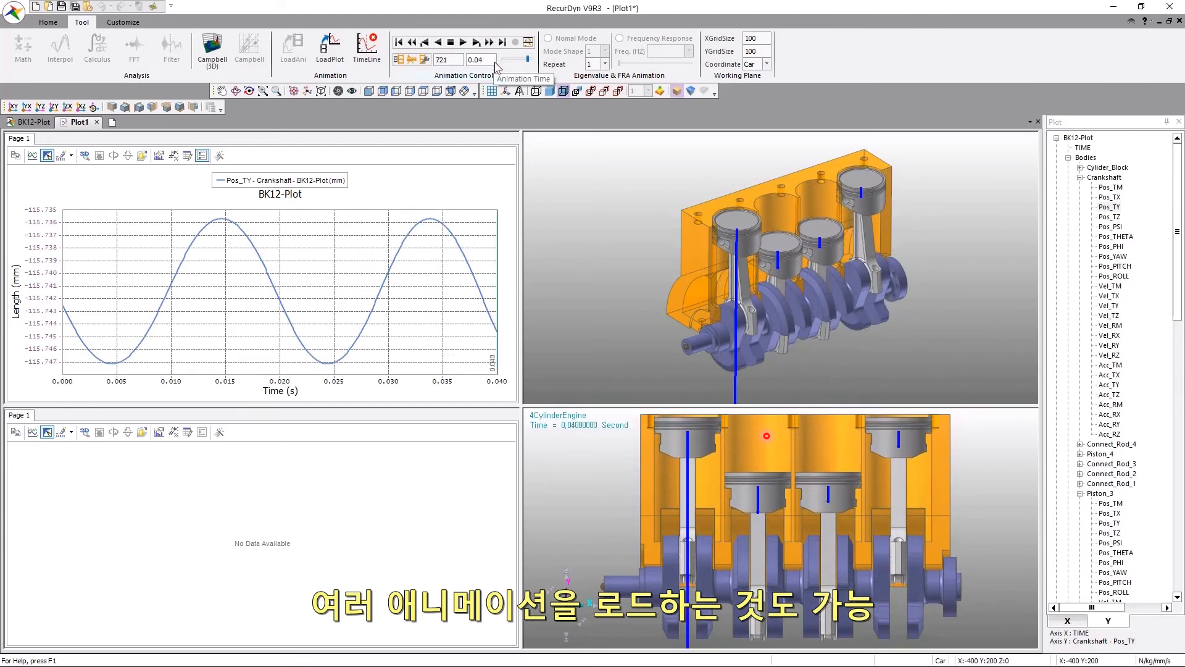
Step: Return the lower-right window from animation to plot and switch the layout to the Left/Upper window only
{"action": "left_click", "coordinate": [48, 22]}
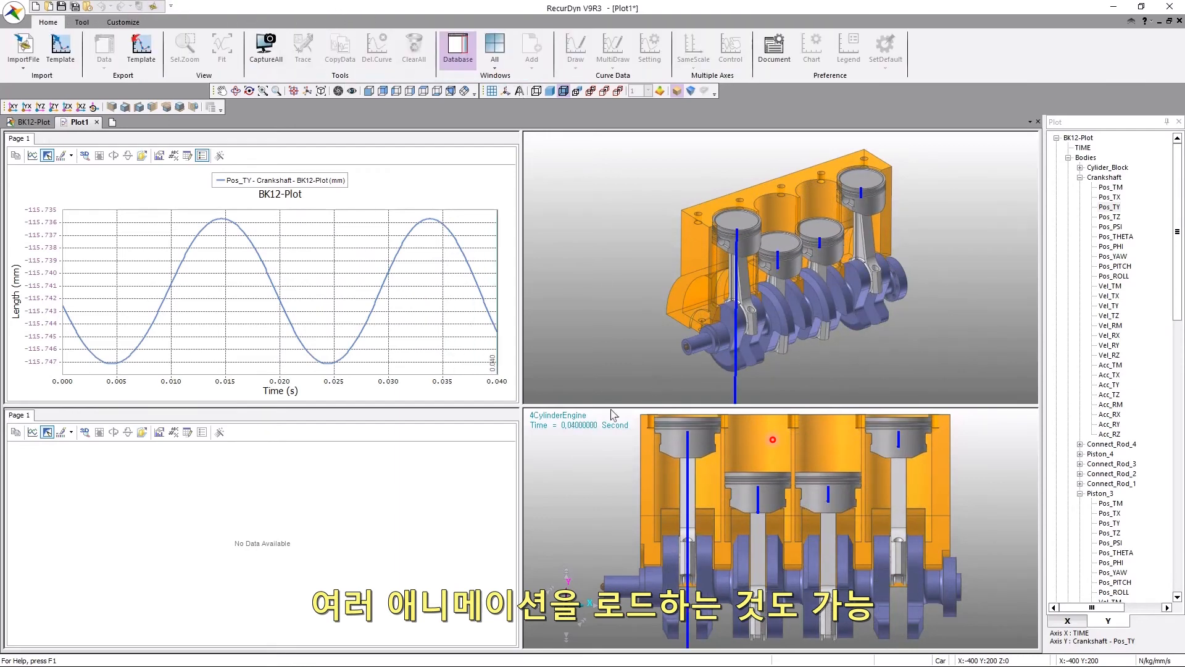
{"action": "left_click", "coordinate": [82, 22]}
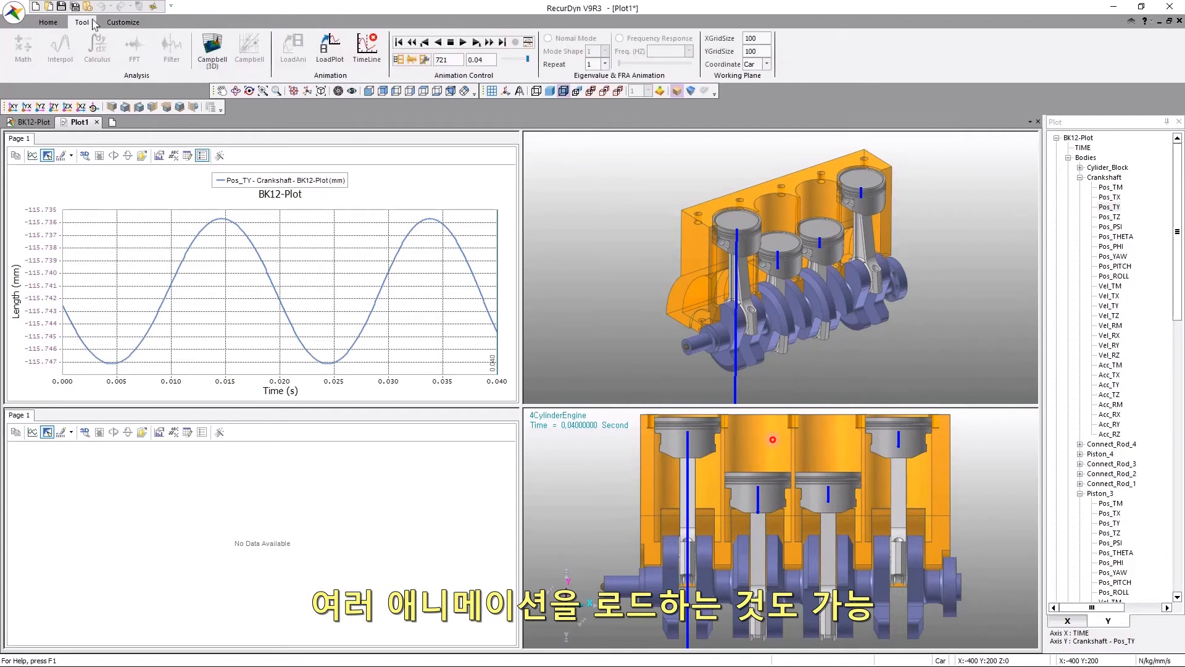
{"action": "left_click", "coordinate": [338, 61]}
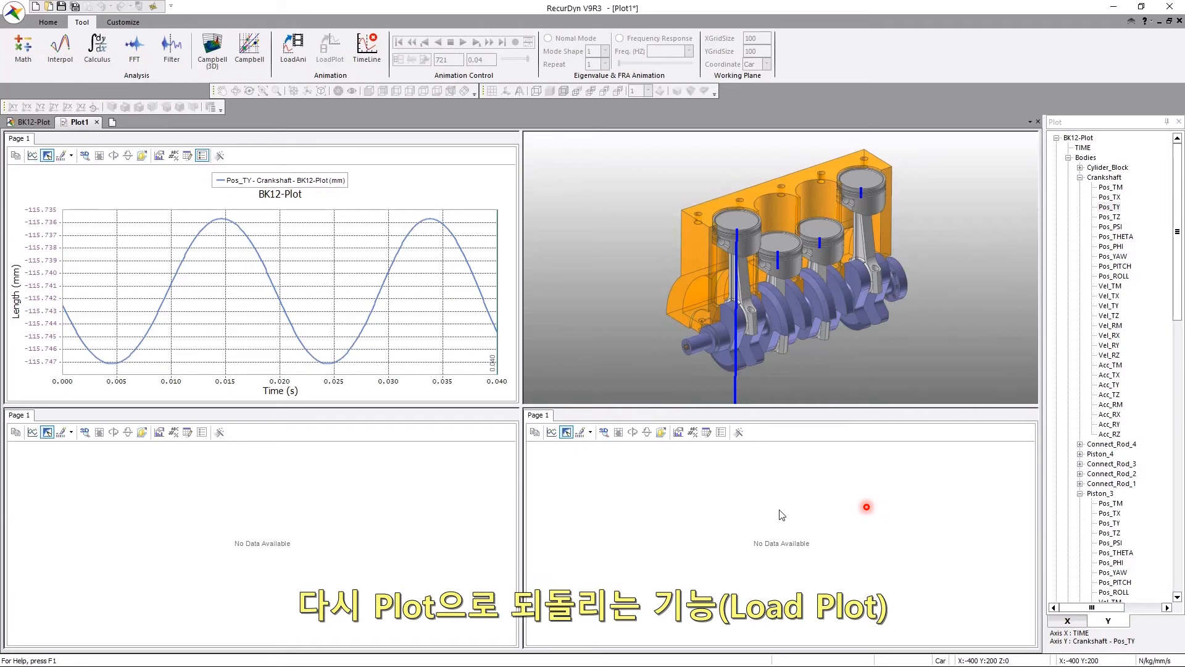
{"action": "left_click", "coordinate": [48, 22]}
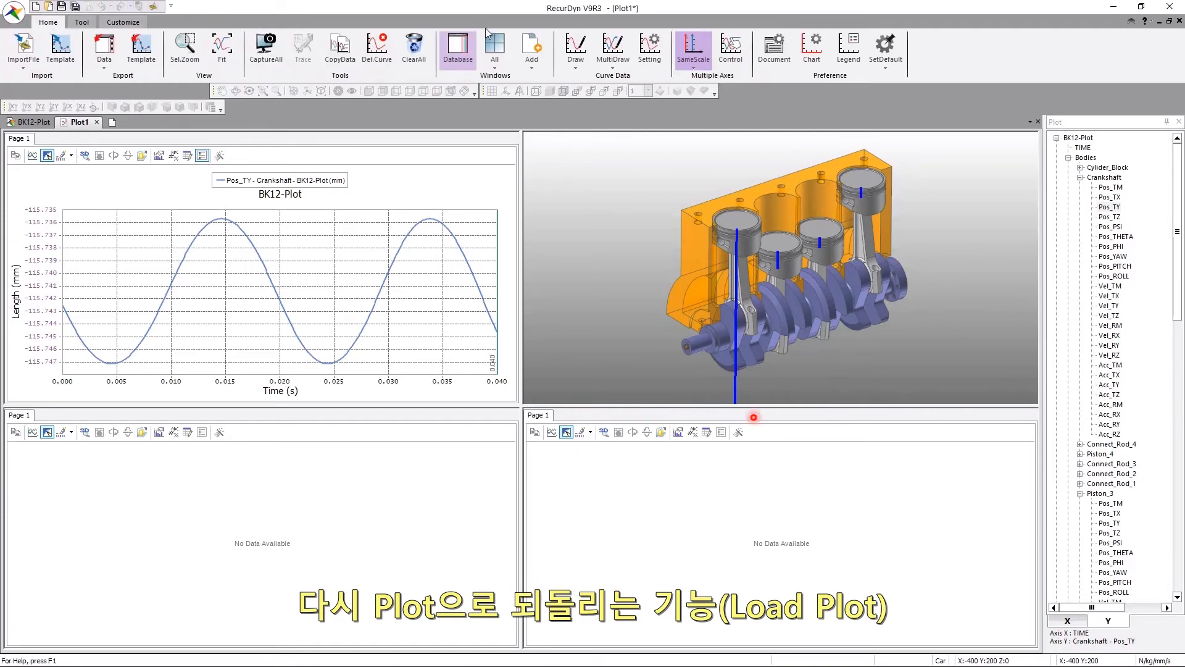
{"action": "left_click", "coordinate": [495, 59]}
{"action": "left_click", "coordinate": [491, 113]}
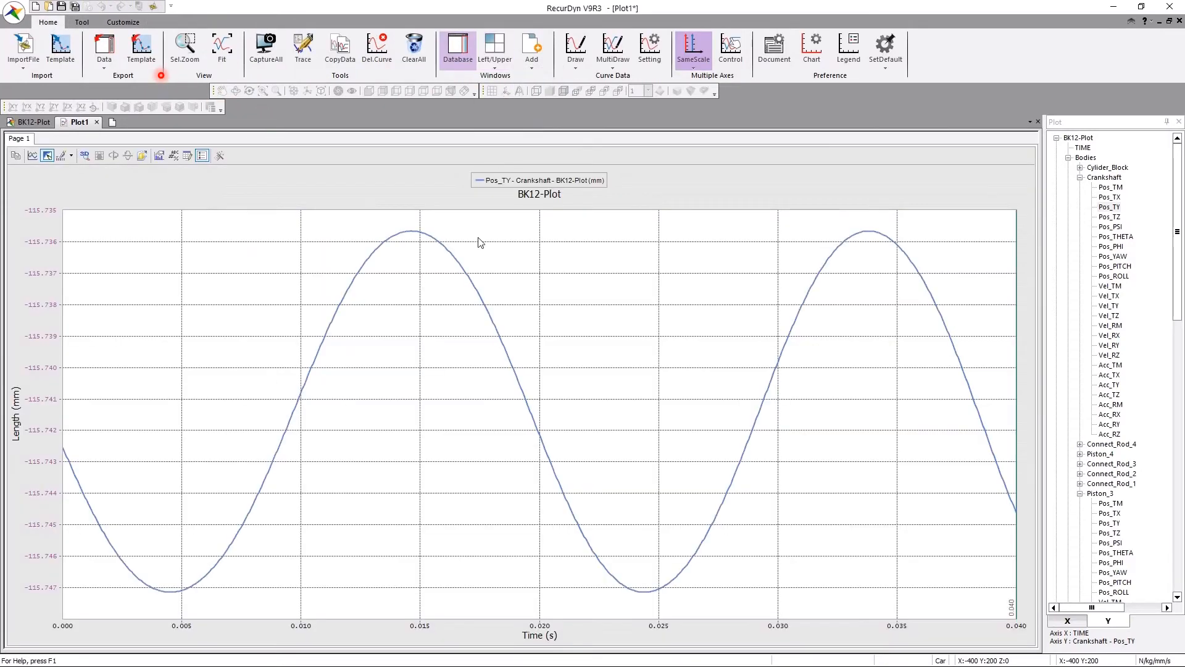
Step: Clear the plot and draw the Pos_TY curves of Piston_4 and Connect_Rod_3 against TIME
{"action": "double_click", "coordinate": [1109, 226]}
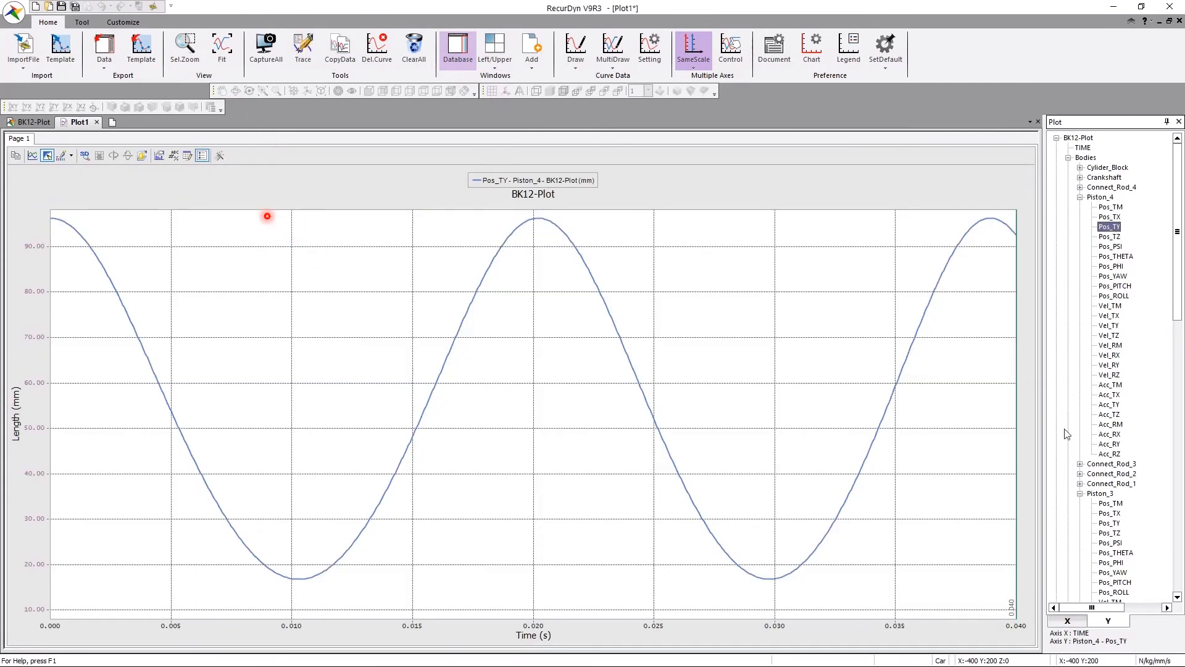
{"action": "left_click", "coordinate": [1080, 465]}
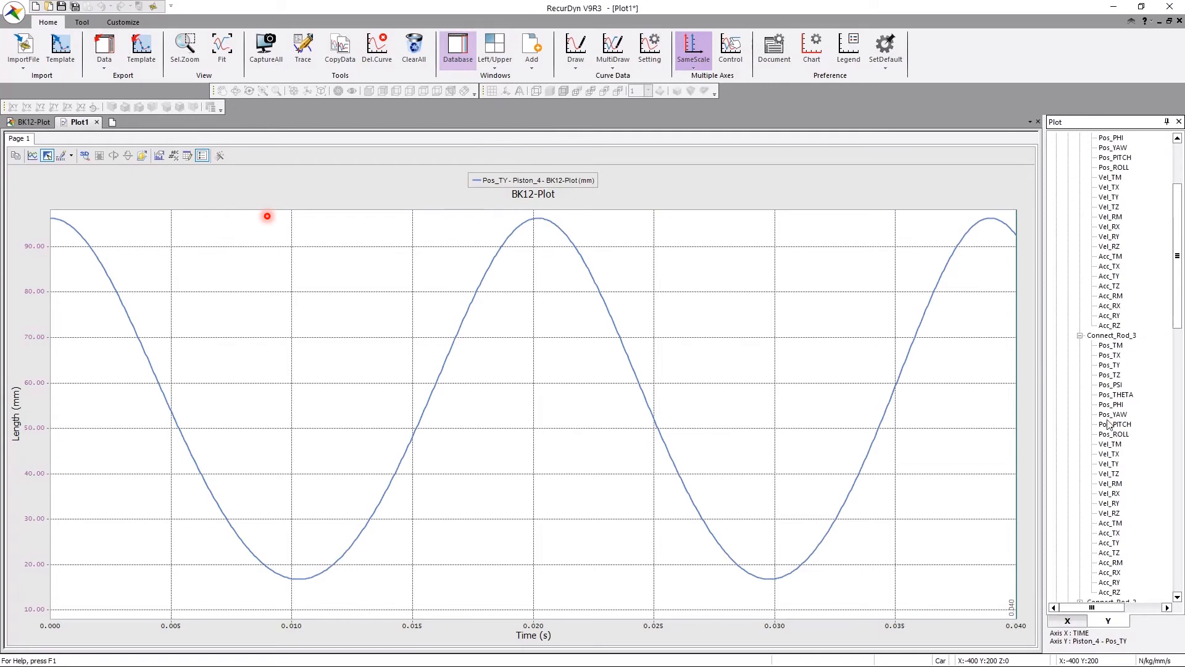
{"action": "double_click", "coordinate": [1115, 367]}
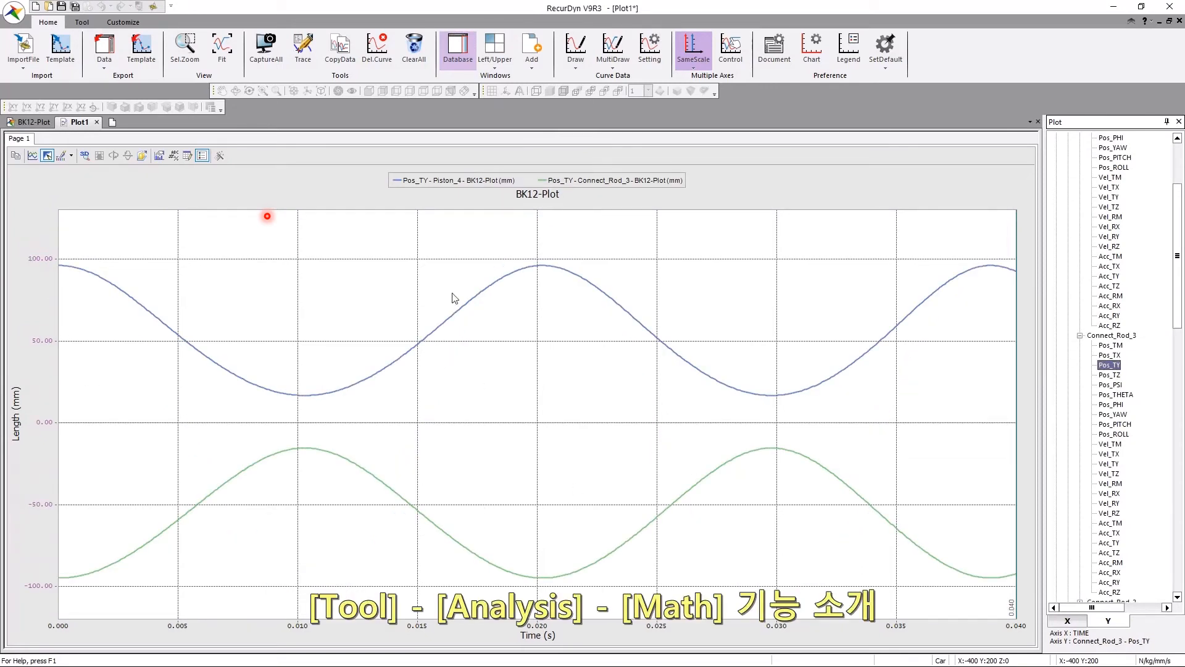
Step: Subtract Connect_Rod_3's Pos_TY from Piston_4's Pos_TY using Math type Minus : F1 - F2, plotting the result to a new page
{"action": "left_click", "coordinate": [82, 22]}
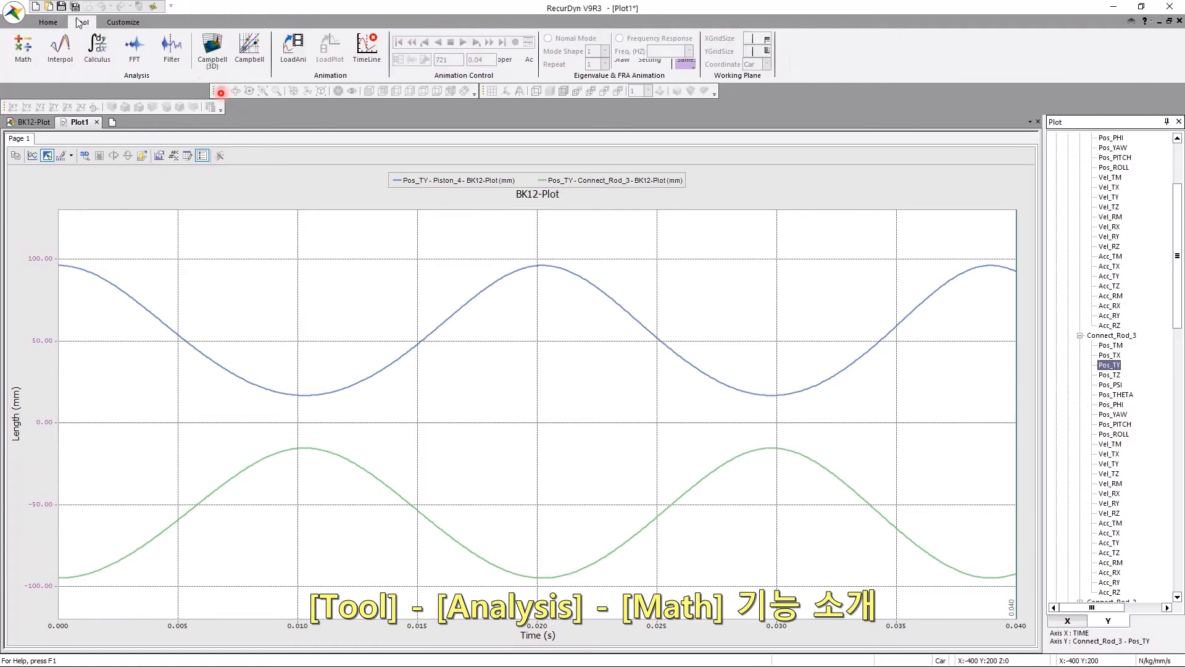
{"action": "left_click", "coordinate": [23, 47]}
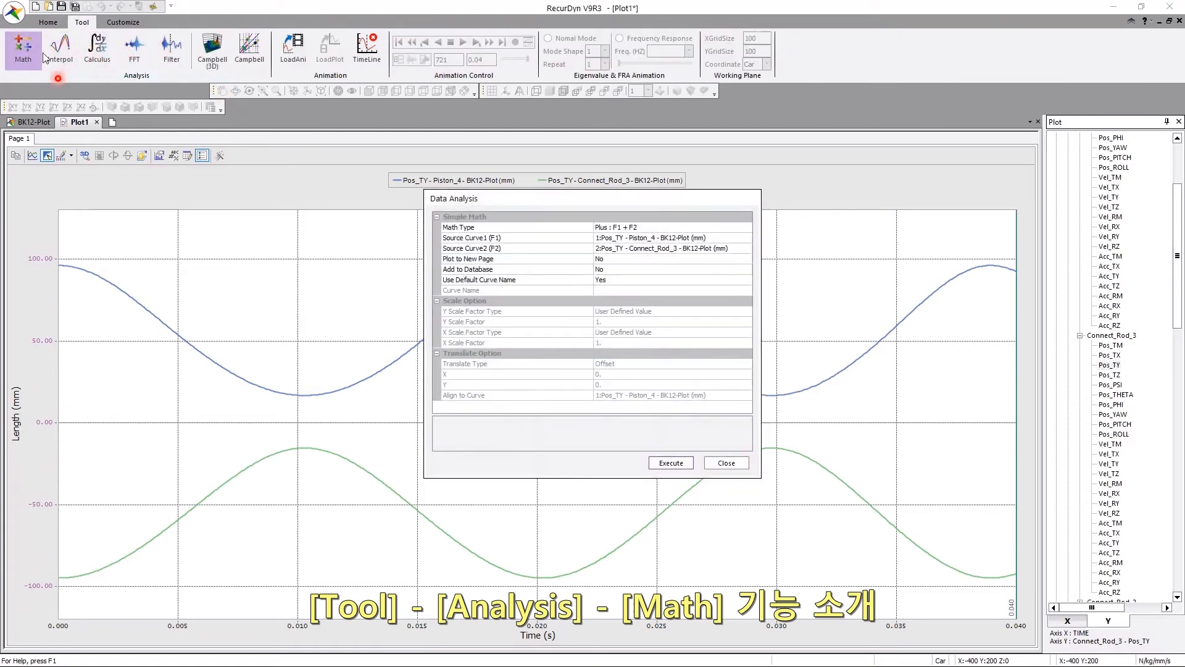
{"action": "left_click", "coordinate": [696, 227]}
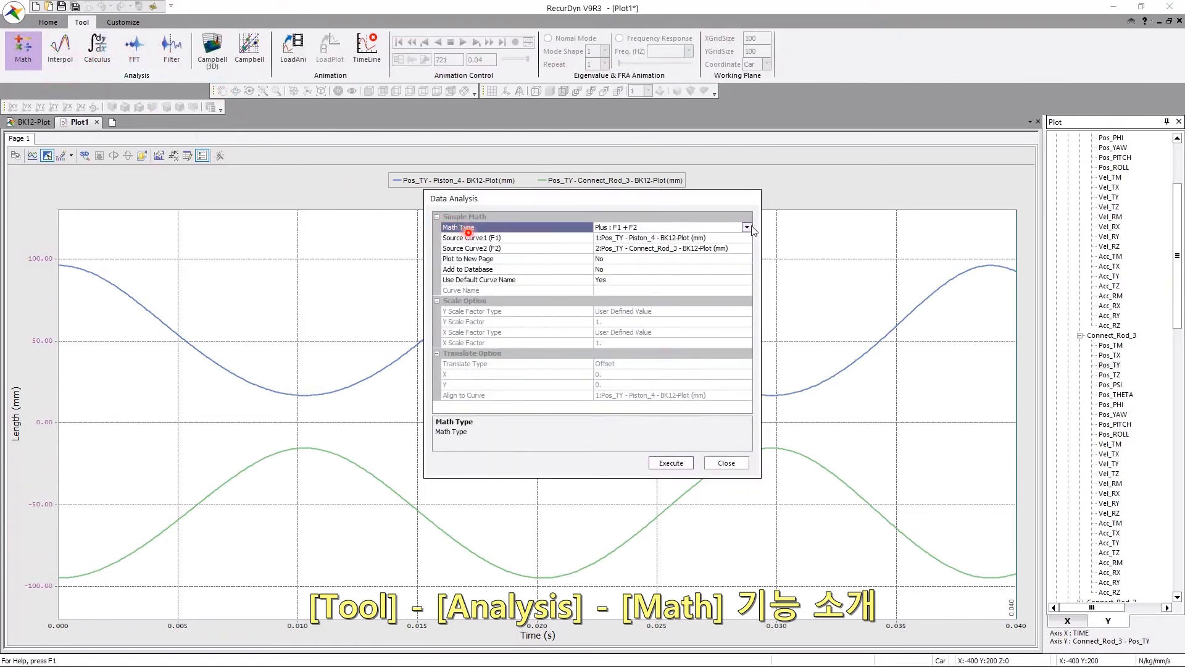
{"action": "left_click", "coordinate": [747, 228]}
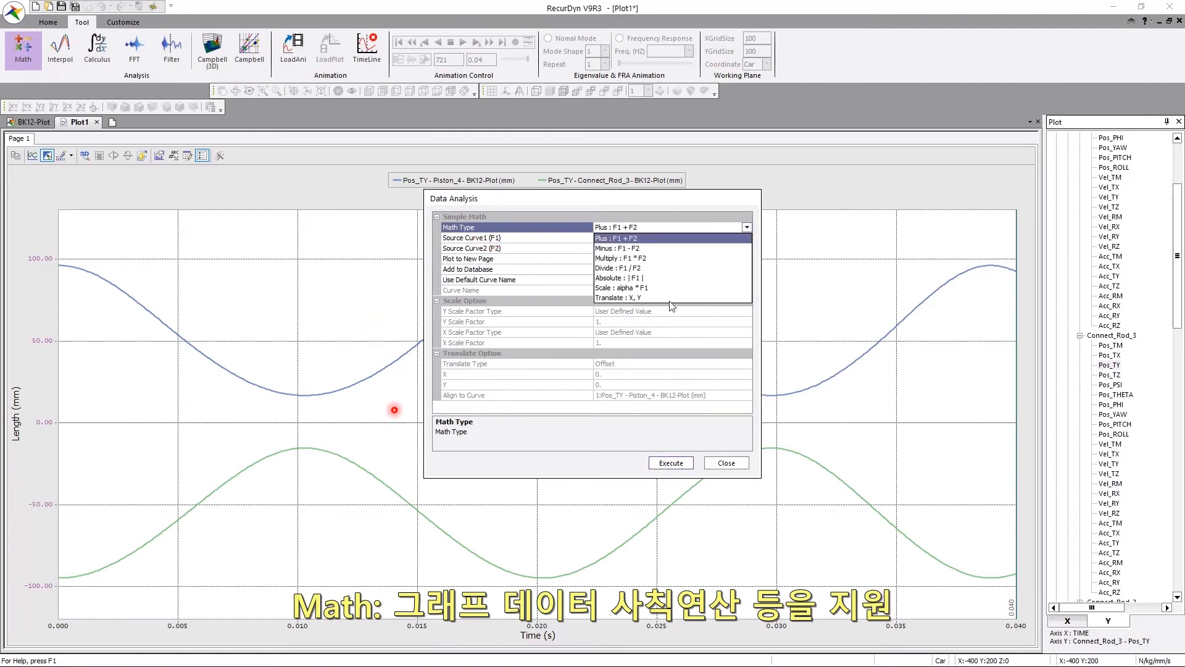
{"action": "left_click", "coordinate": [640, 248]}
{"action": "left_click", "coordinate": [633, 259]}
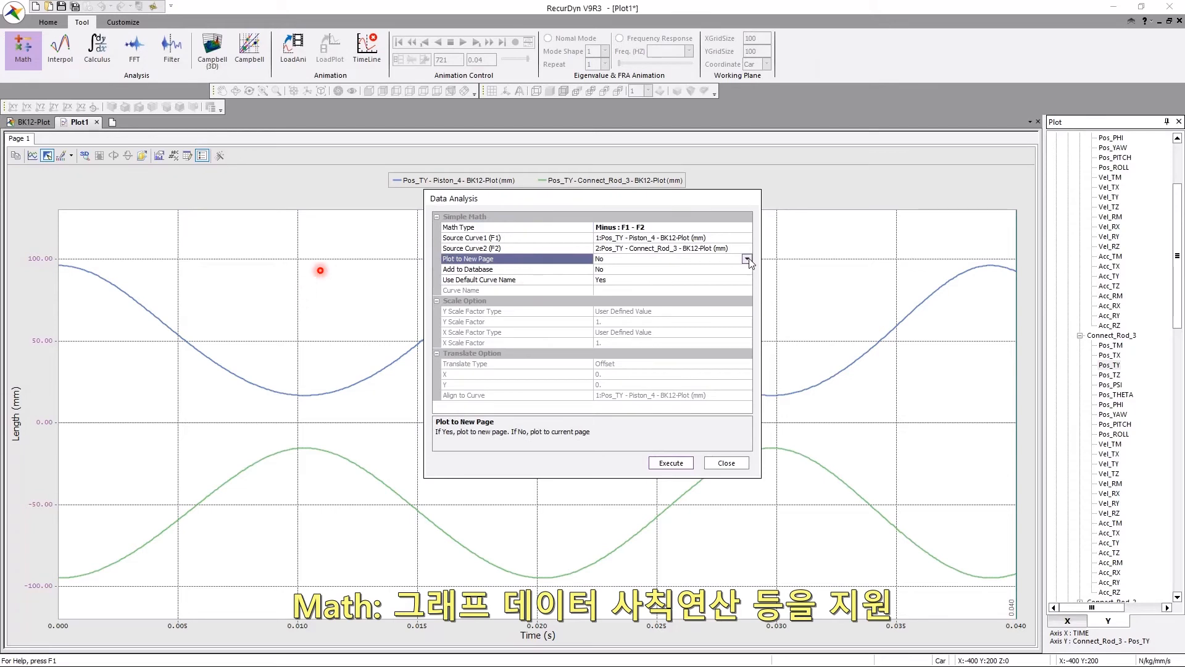
{"action": "left_click", "coordinate": [747, 259]}
{"action": "left_click", "coordinate": [694, 270]}
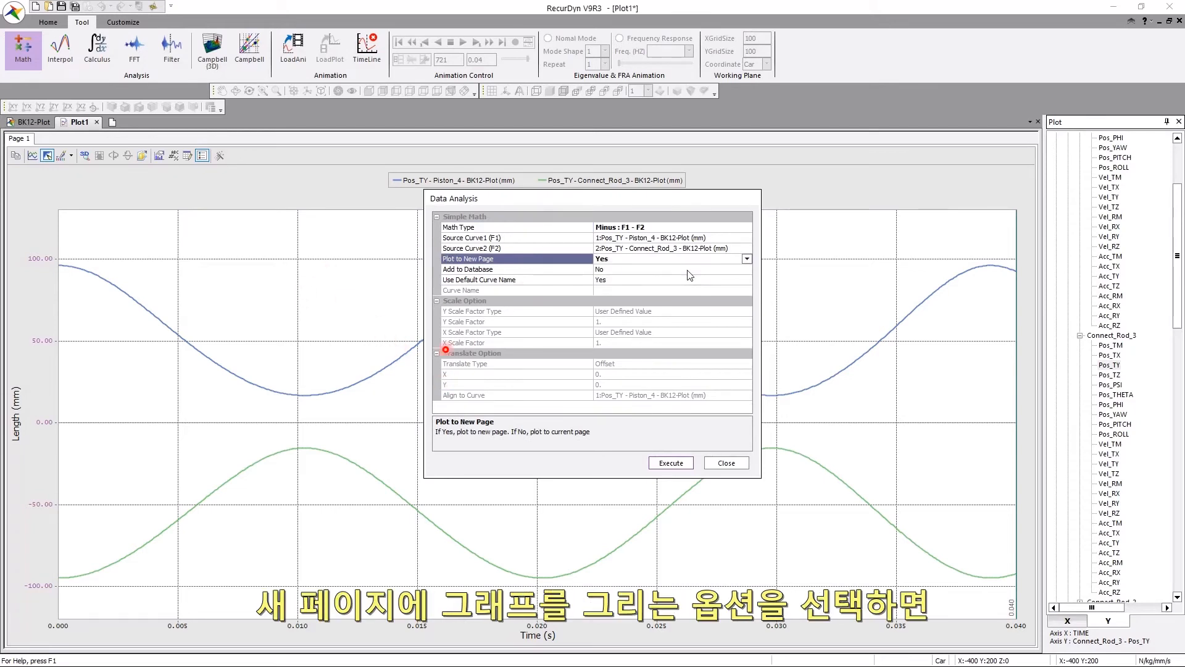
{"action": "left_click", "coordinate": [671, 463]}
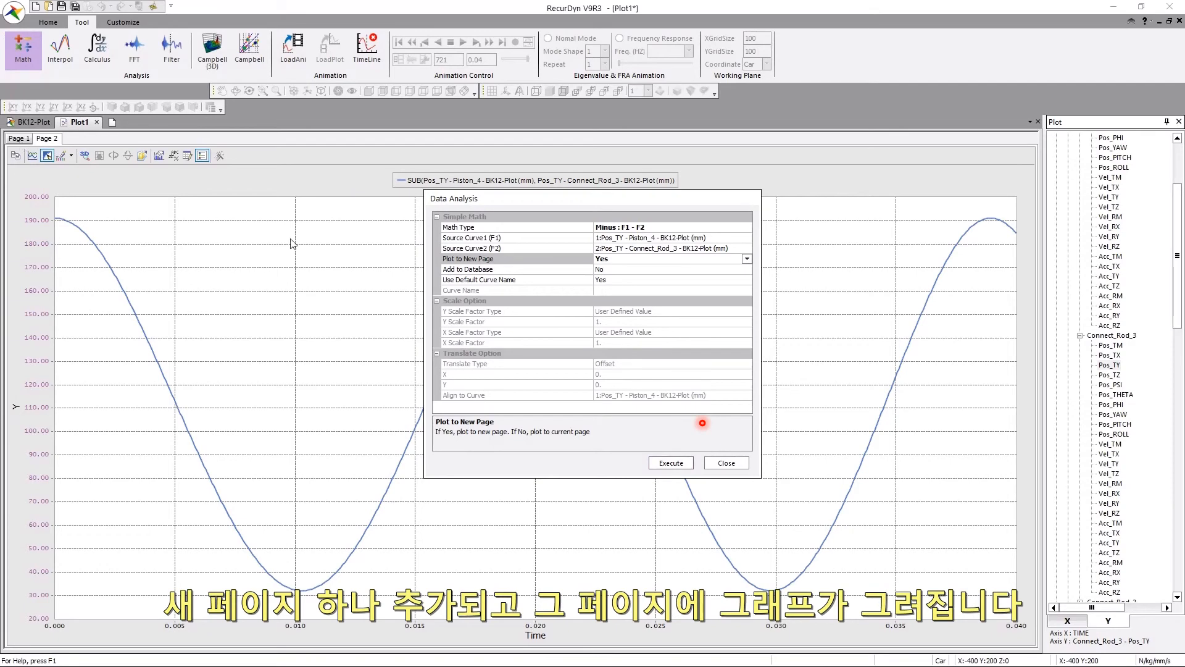
{"action": "left_click", "coordinate": [705, 468]}
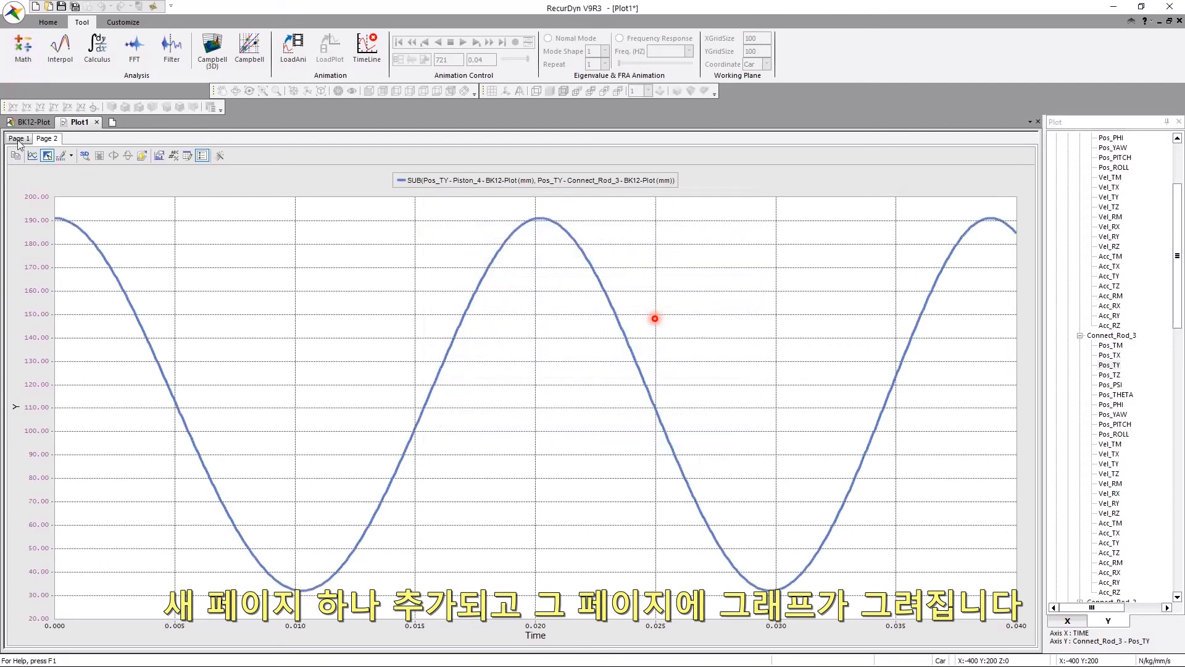
Step: Clear the curves on Page 1 and draw RevJoint2's Pos1_Relative against TIME
{"action": "left_click", "coordinate": [27, 141]}
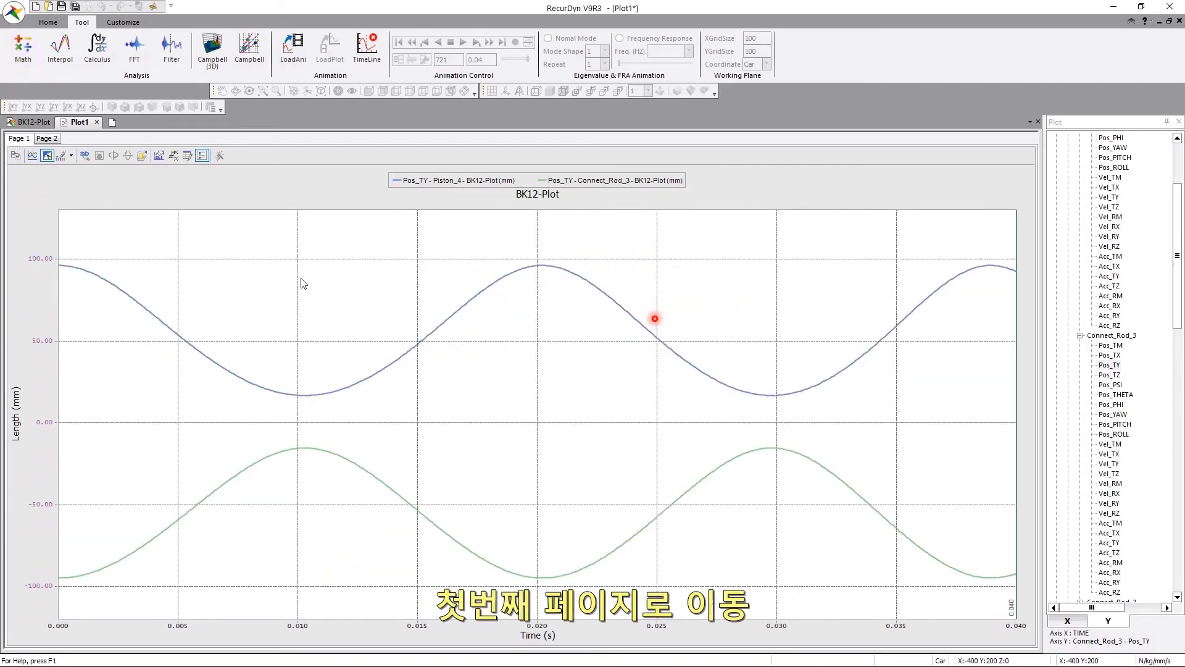
{"action": "key", "text": "Delete"}
{"action": "left_click", "coordinate": [604, 365]}
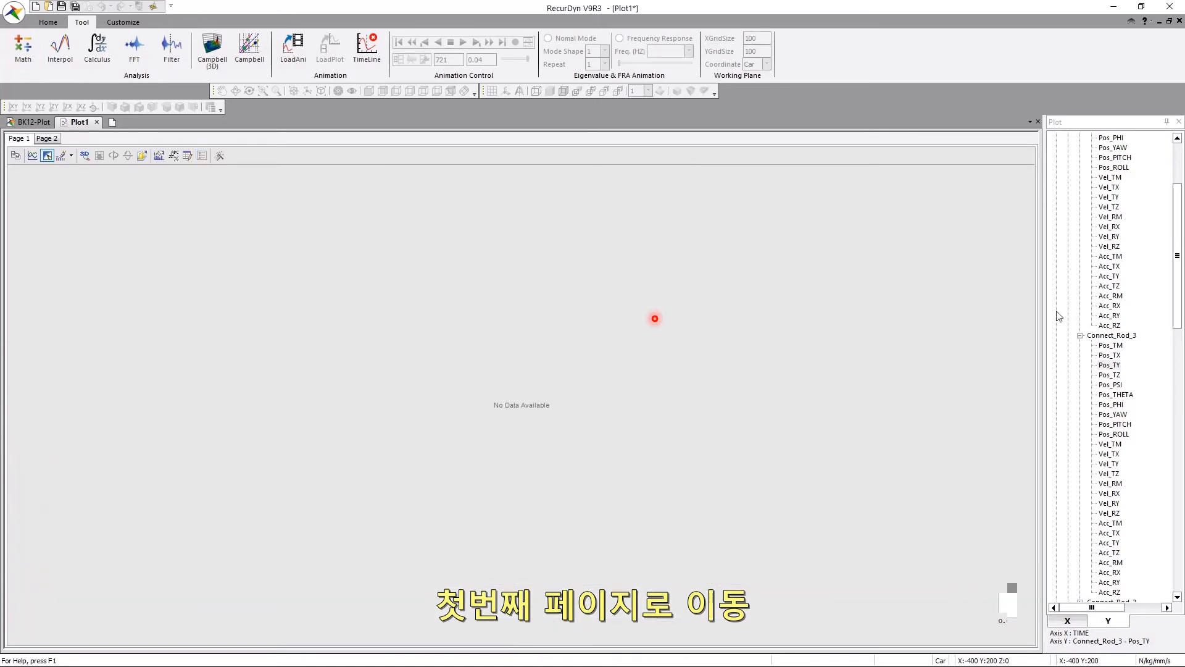
{"action": "left_click_drag", "start_coordinate": [1182, 308], "coordinate": [1184, 523]}
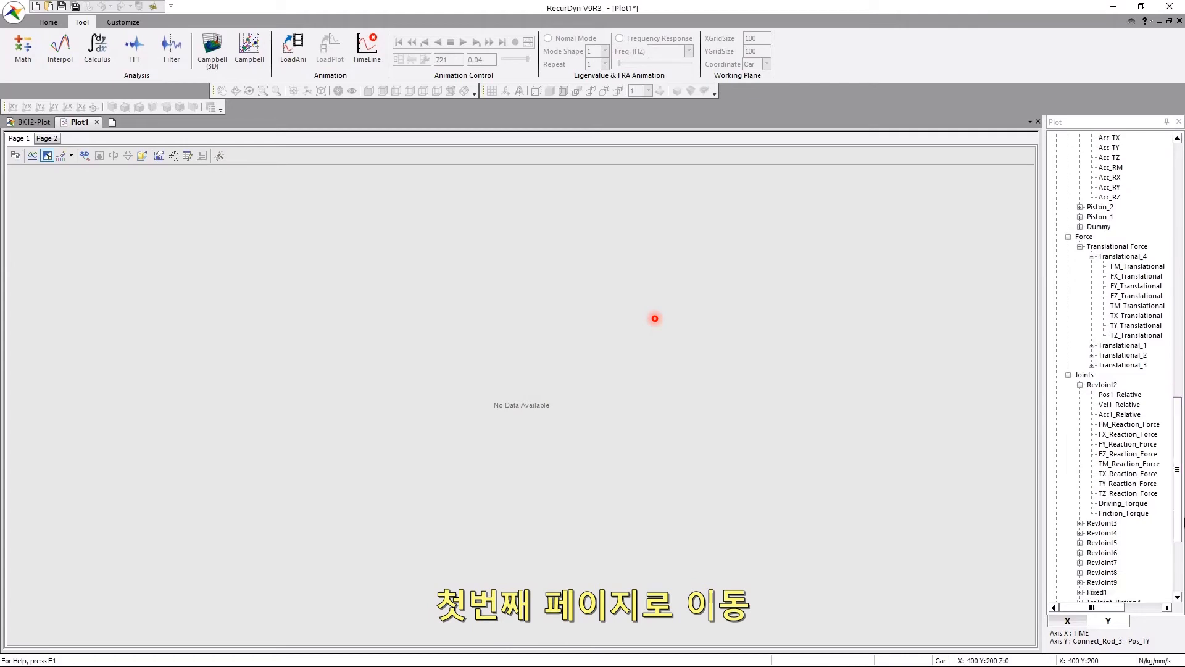
{"action": "double_click", "coordinate": [1120, 395]}
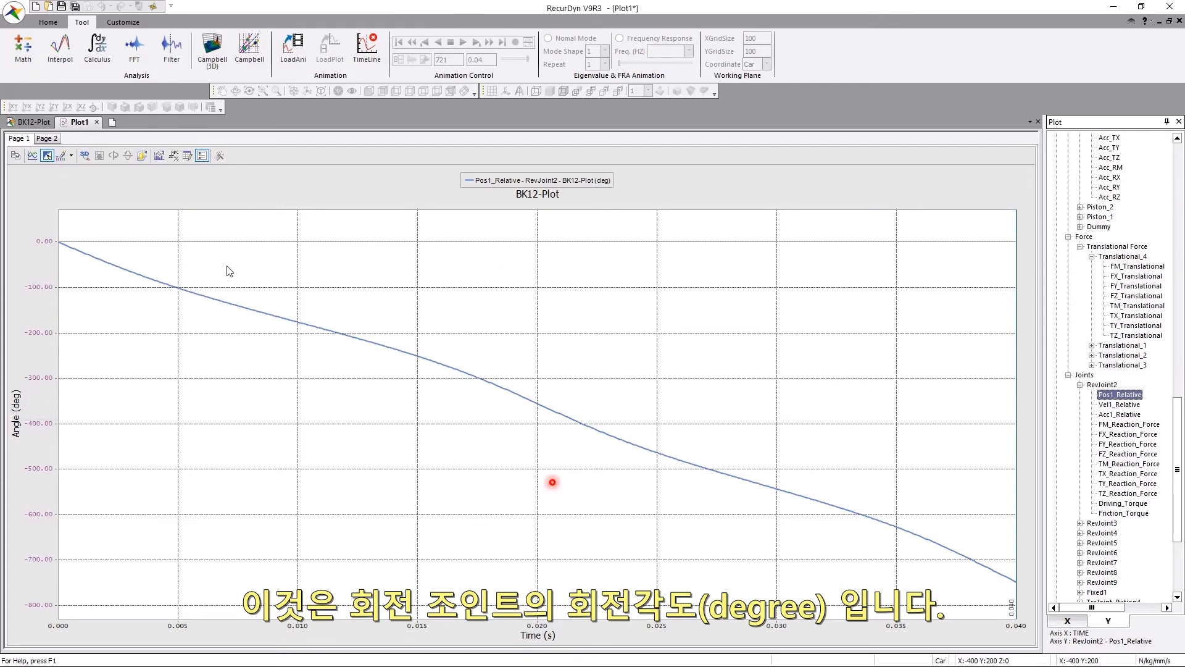
Step: Scale RevJoint2's Pos1_Relative curve with Scale : alpha * F1, Y factor Degree -> Radian, plotting to a new page, and compare it with Page 1
{"action": "left_click", "coordinate": [23, 48]}
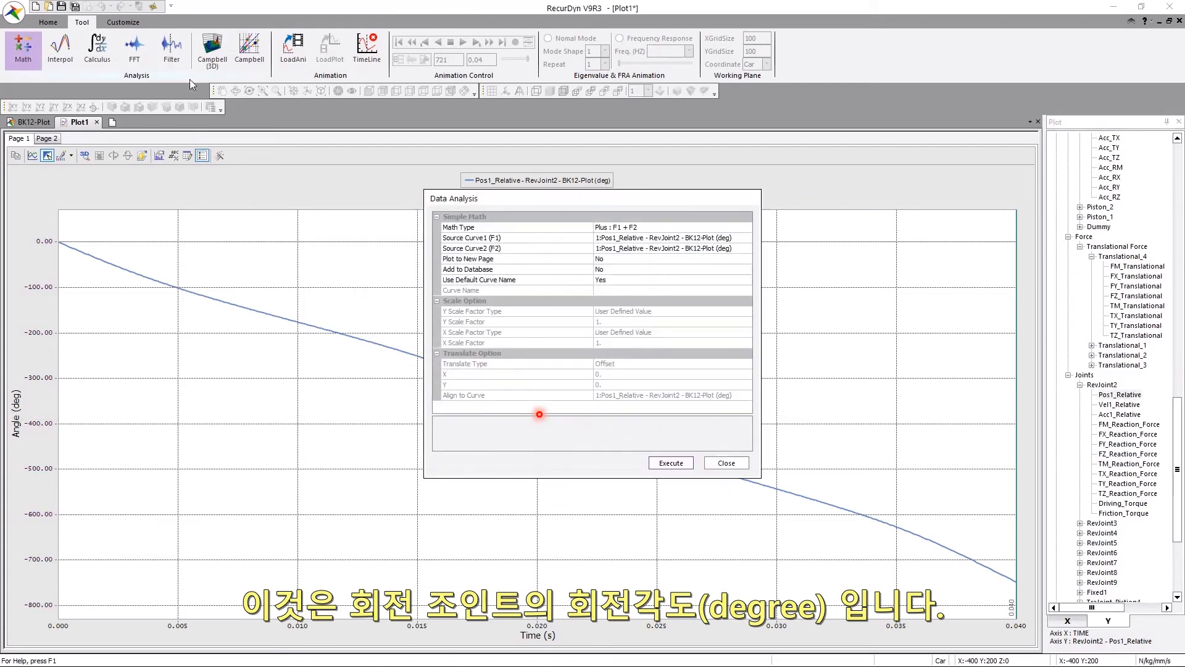
{"action": "left_click", "coordinate": [746, 228]}
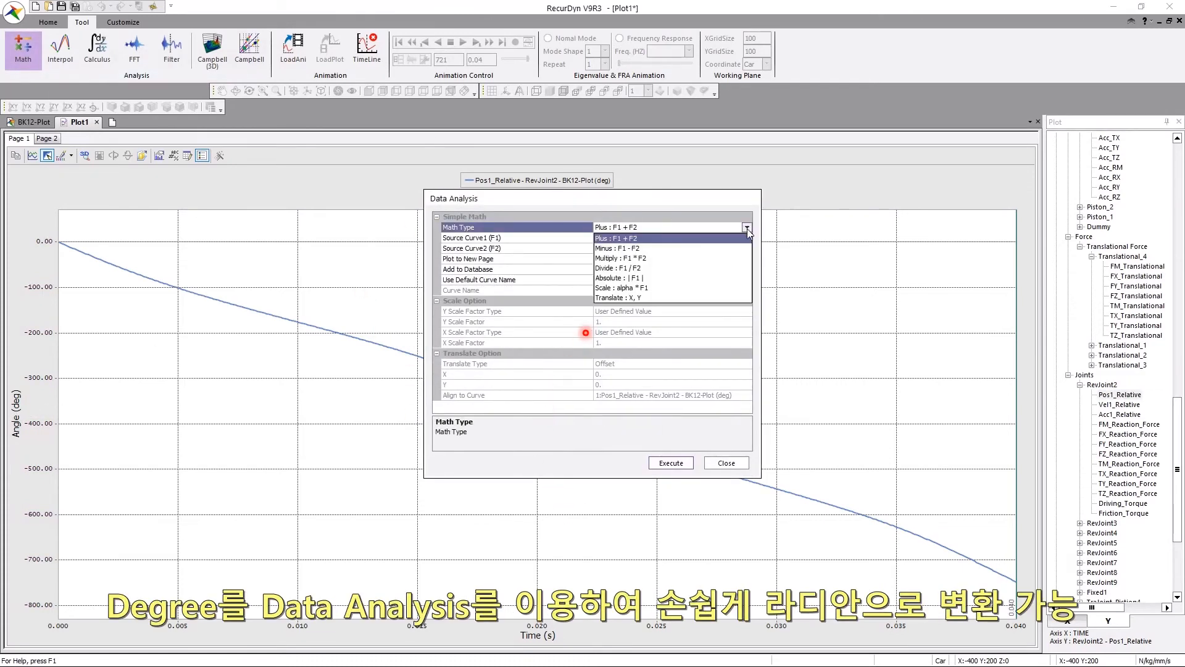
{"action": "left_click", "coordinate": [658, 288]}
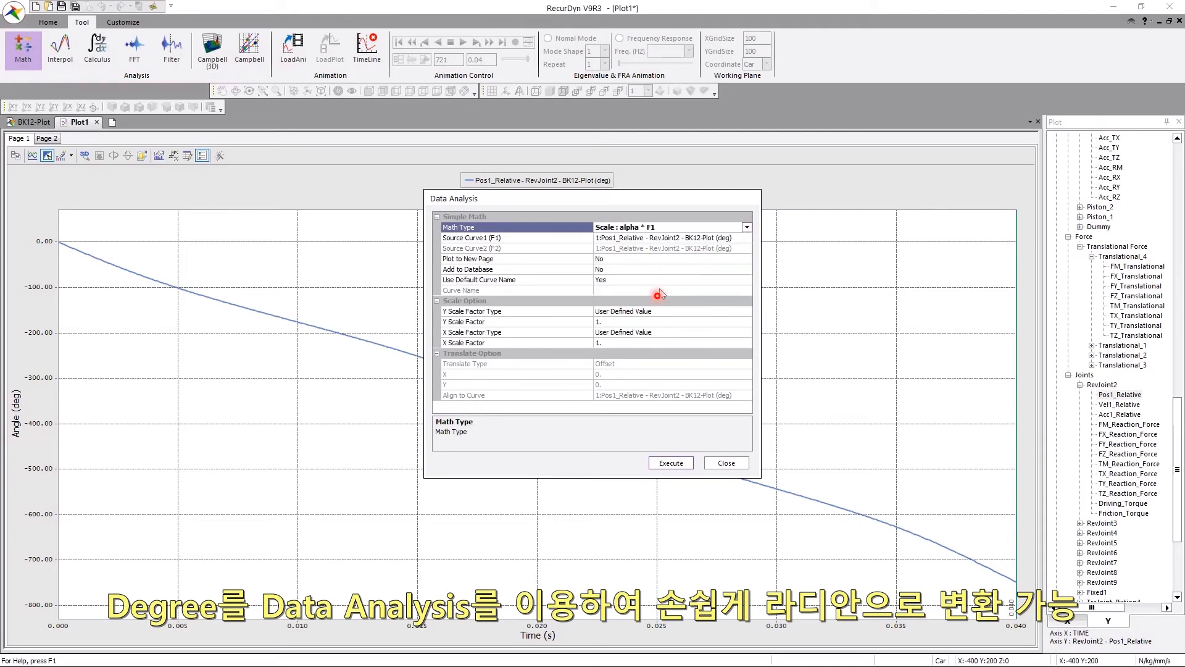
{"action": "left_click", "coordinate": [655, 311]}
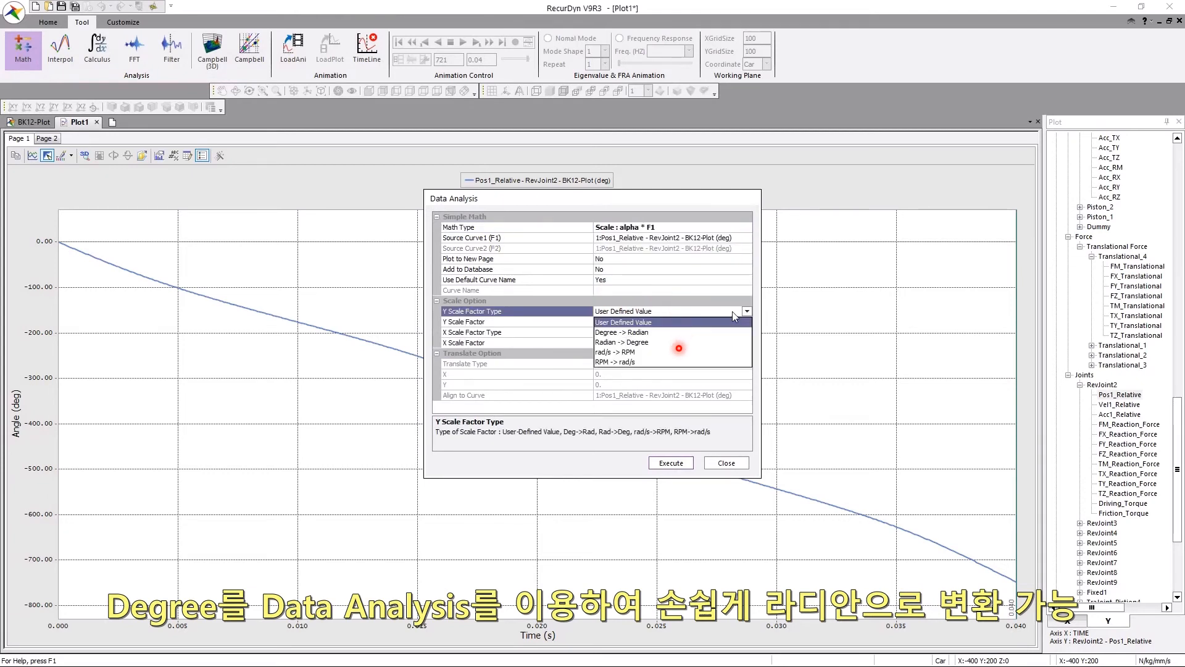
{"action": "left_click", "coordinate": [643, 333]}
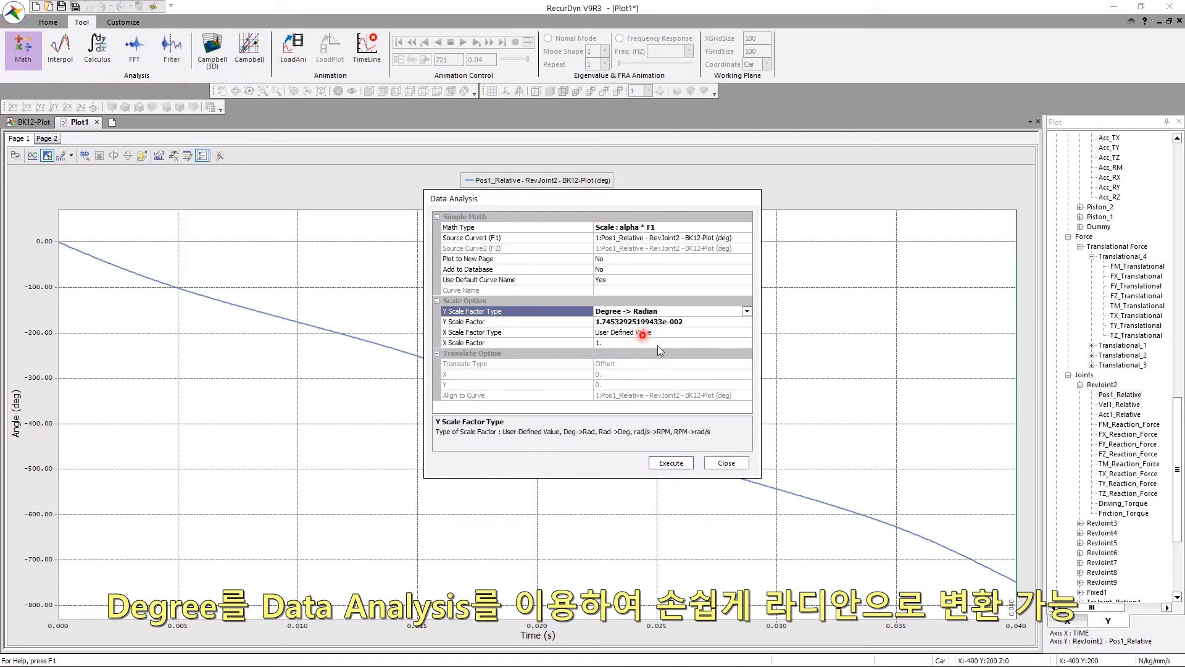
{"action": "double_click", "coordinate": [622, 259]}
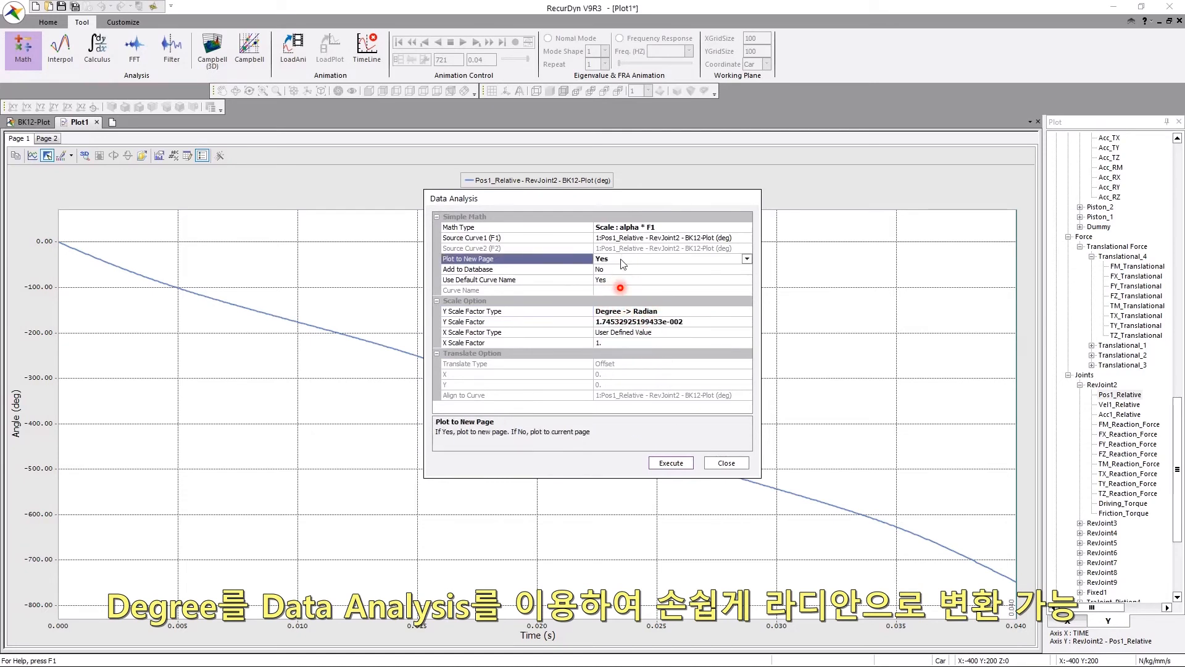
{"action": "left_click", "coordinate": [674, 462]}
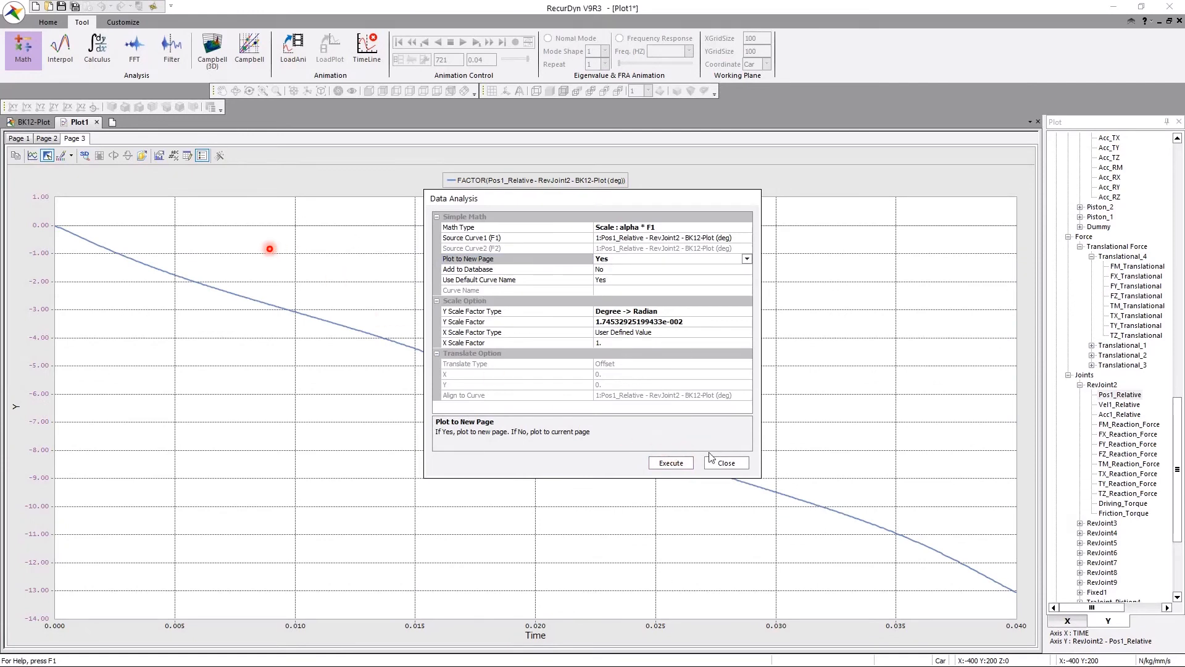
{"action": "left_click", "coordinate": [726, 463]}
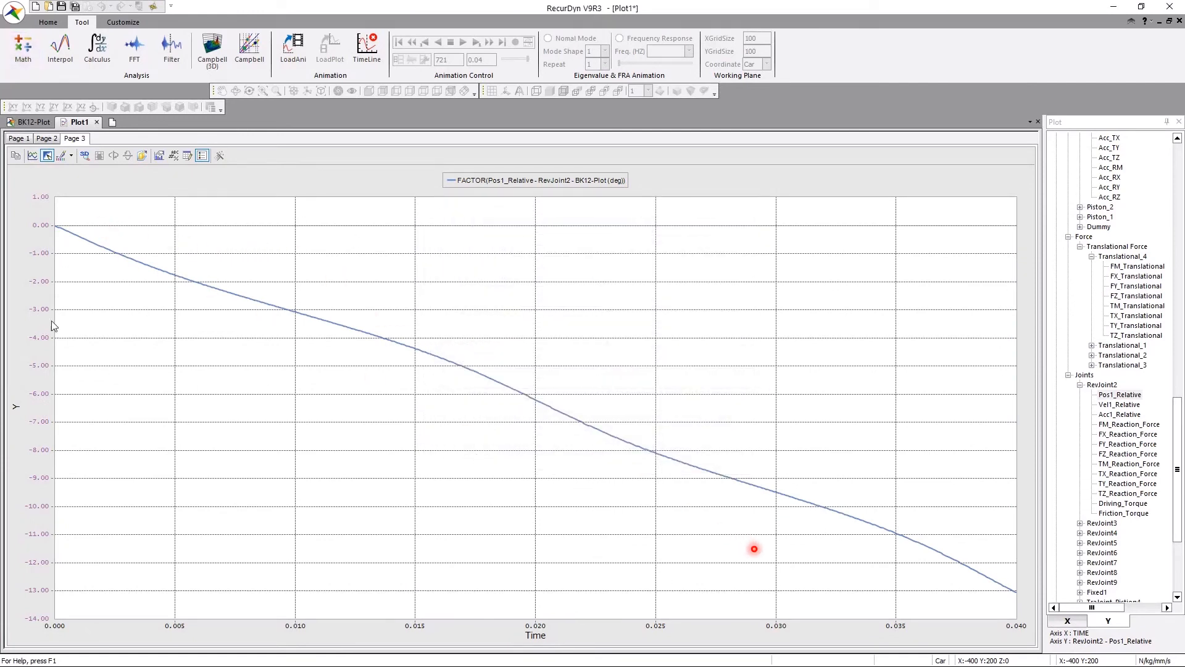
{"action": "left_click", "coordinate": [45, 138]}
{"action": "left_click", "coordinate": [75, 138]}
{"action": "left_click", "coordinate": [19, 139]}
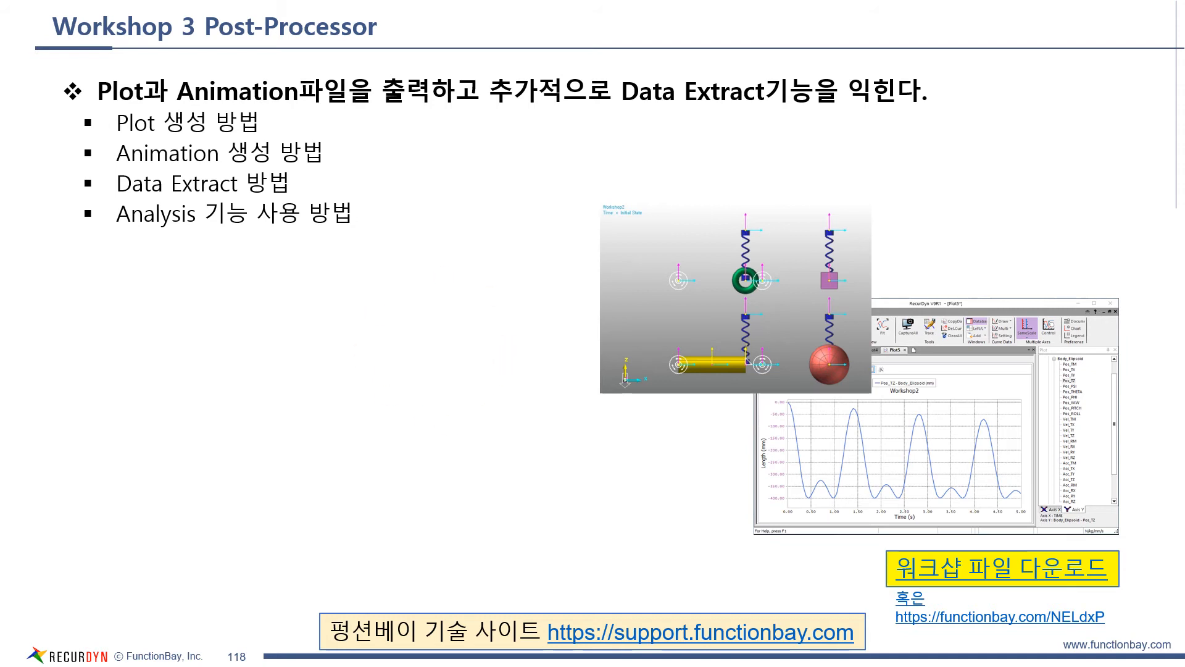
{"action": "key", "text": "Right"}
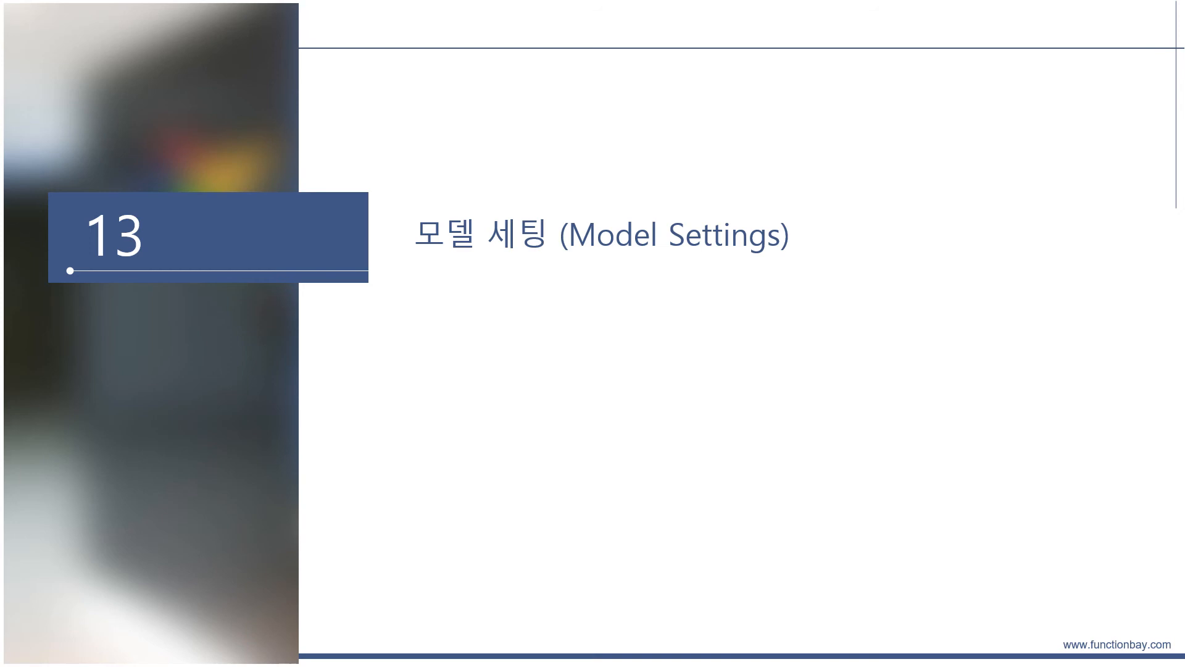
{"action": "key", "text": "Right"}
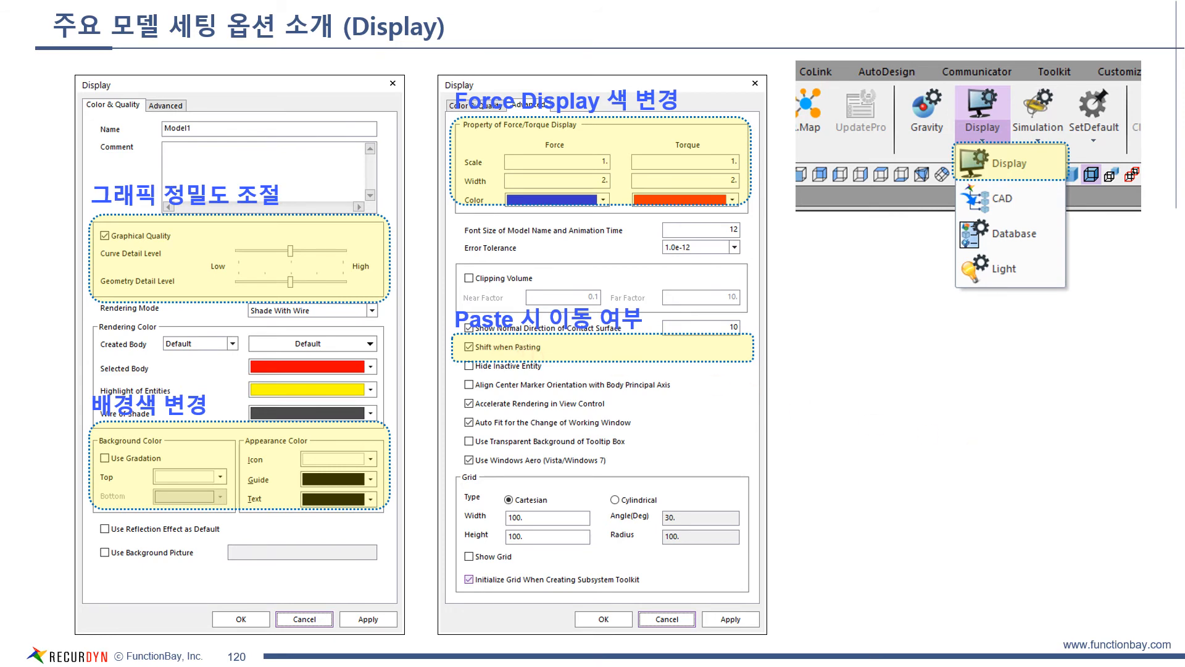
{"action": "key", "text": "Right"}
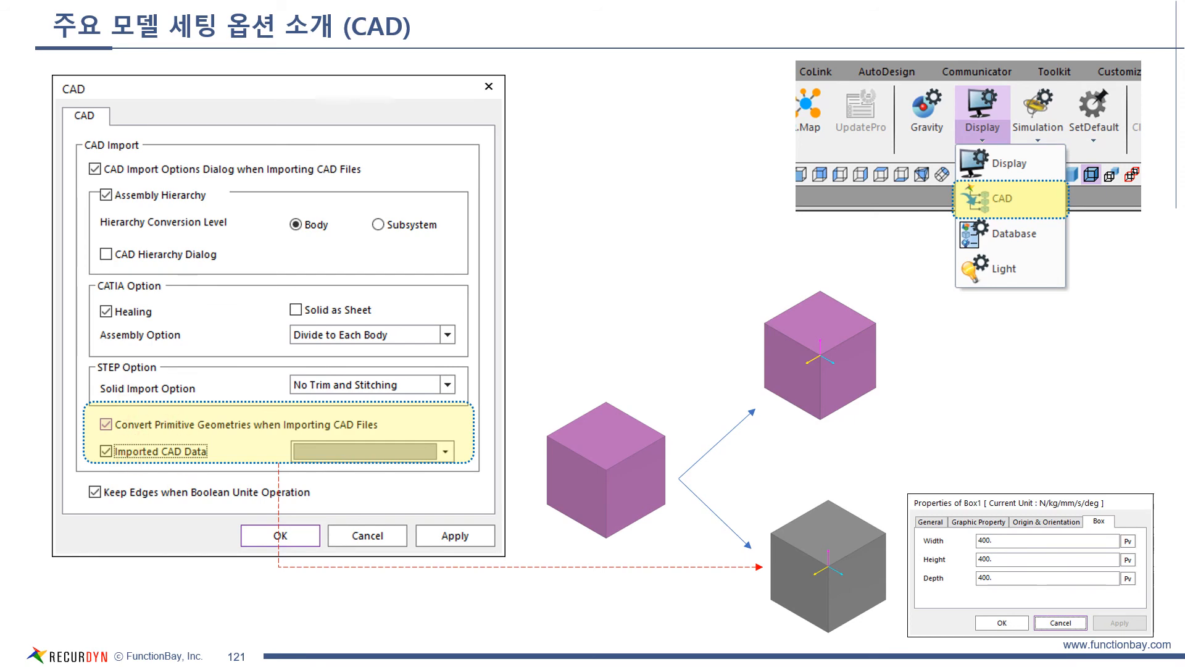
{"action": "key", "text": "Right"}
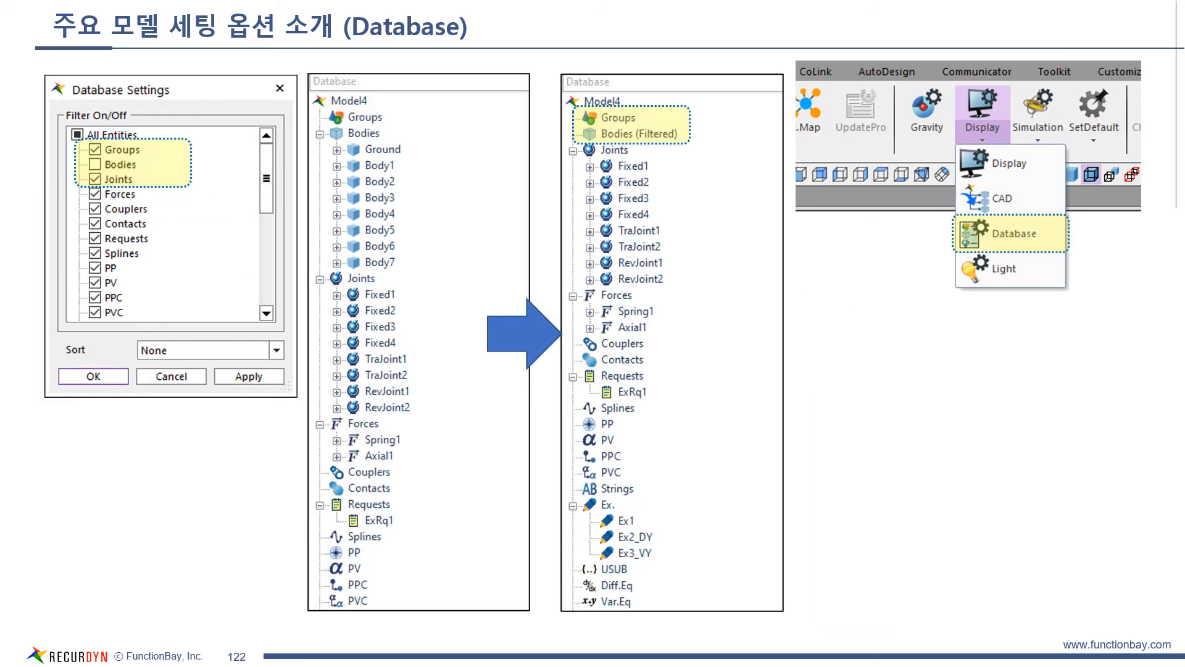